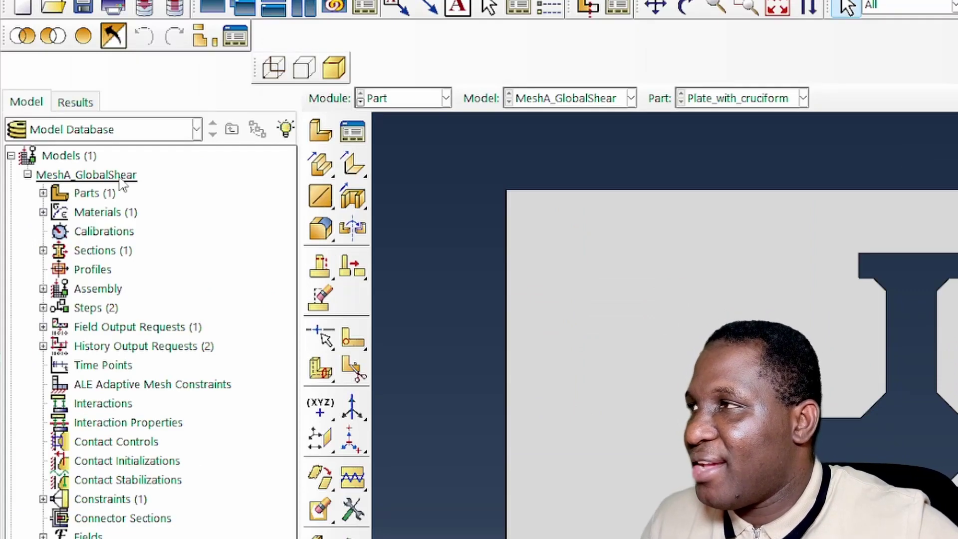
Step: Open the cruciform section sketch of the Plate_with_cruciform part in MeshA_GlobalShear
click(44, 193)
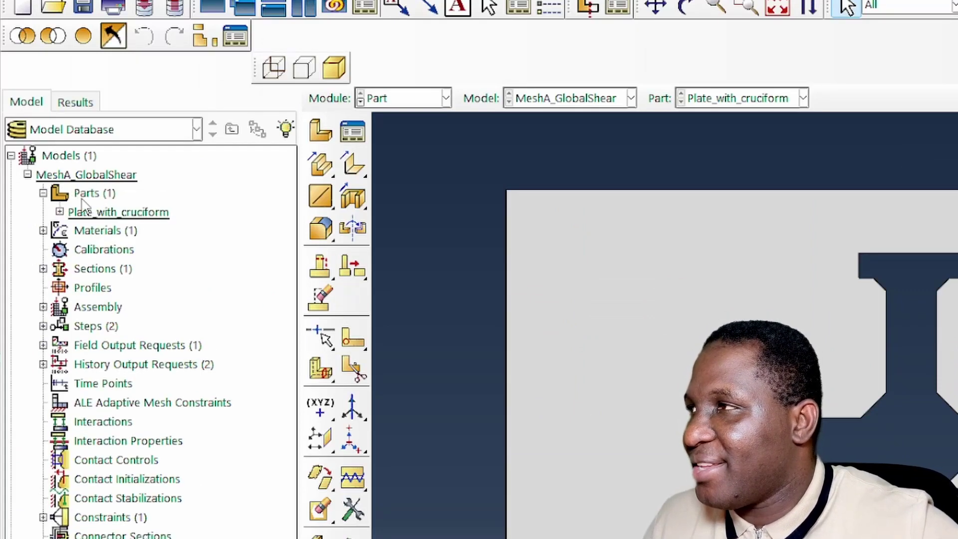
click(59, 211)
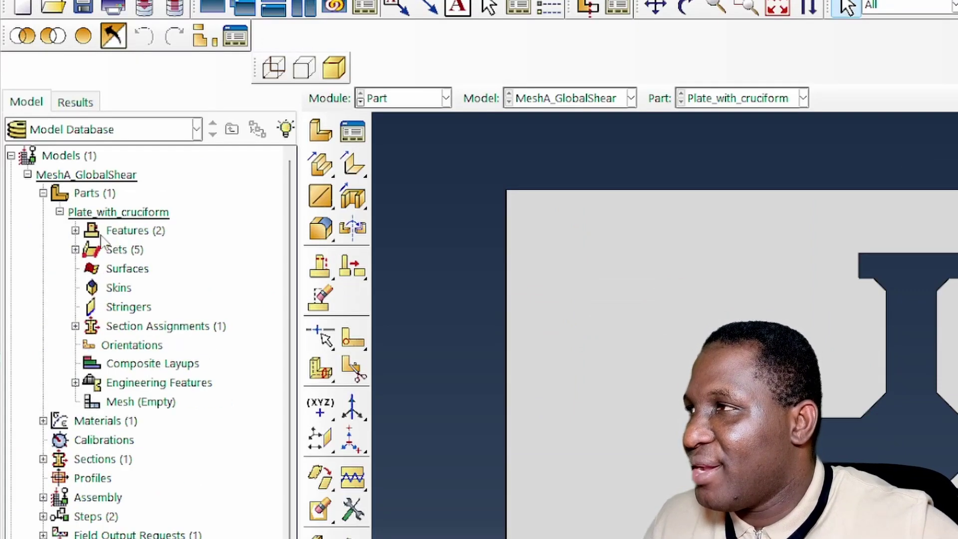
click(75, 230)
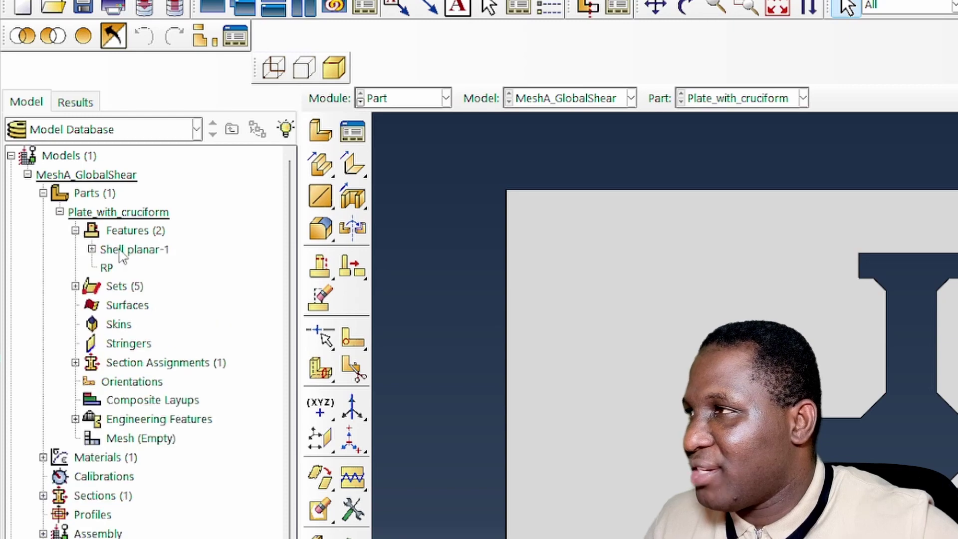
click(92, 249)
double_click(130, 267)
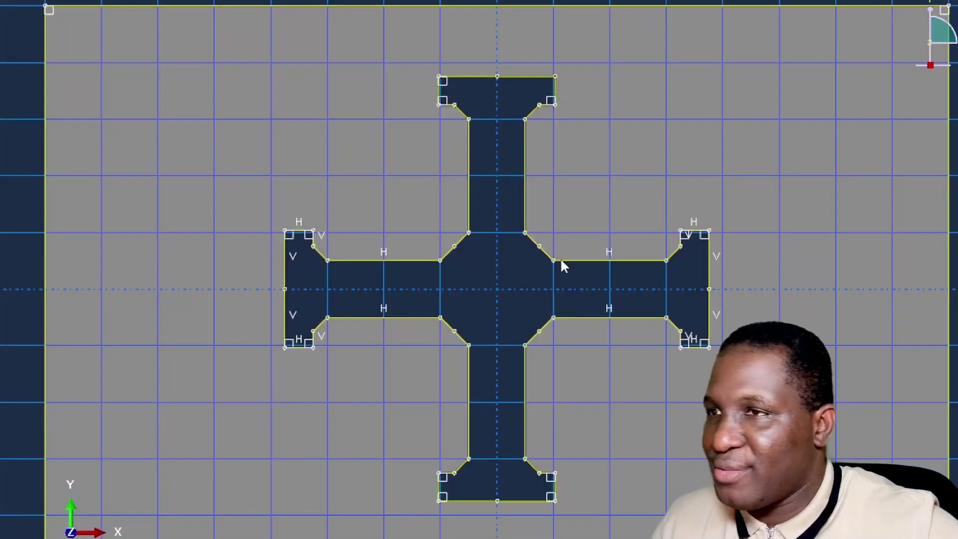
scroll(494, 275, down, 2)
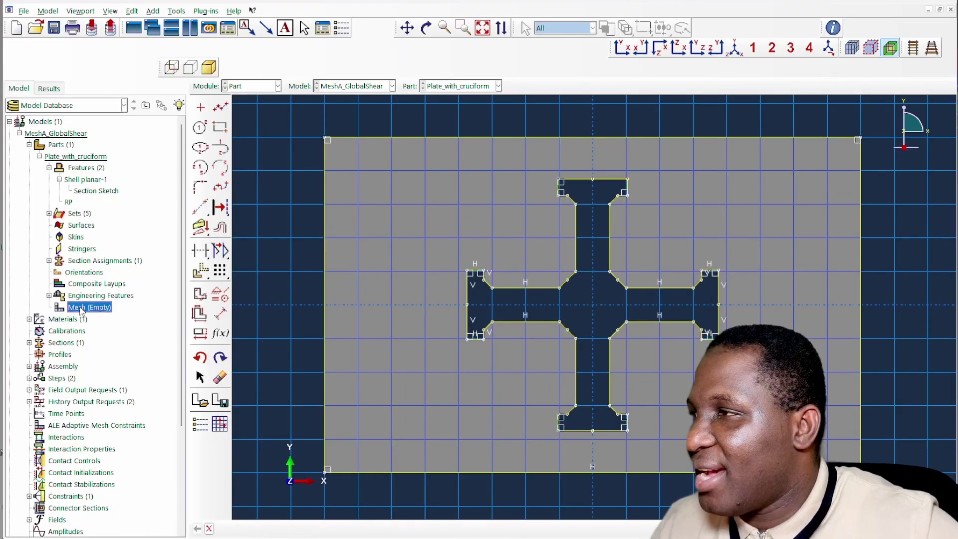
Step: Seed the plate with global size 4 and set free triangular mesh controls
double_click(82, 307)
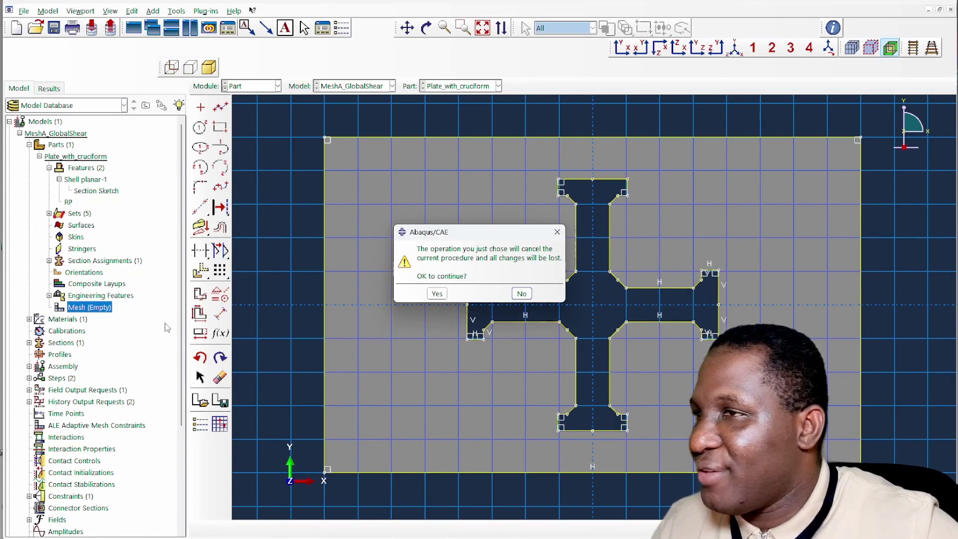
click(435, 294)
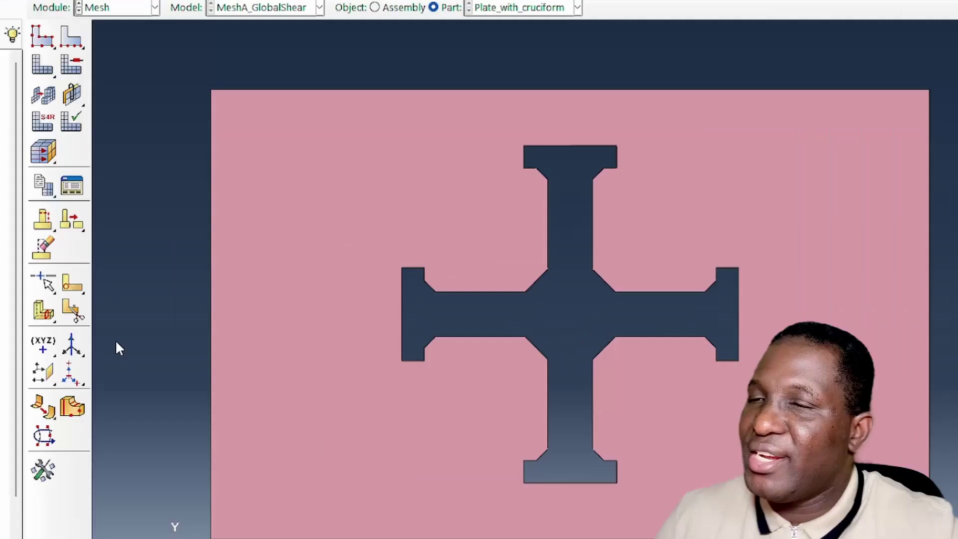
click(44, 37)
drag(412, 98, 560, 155)
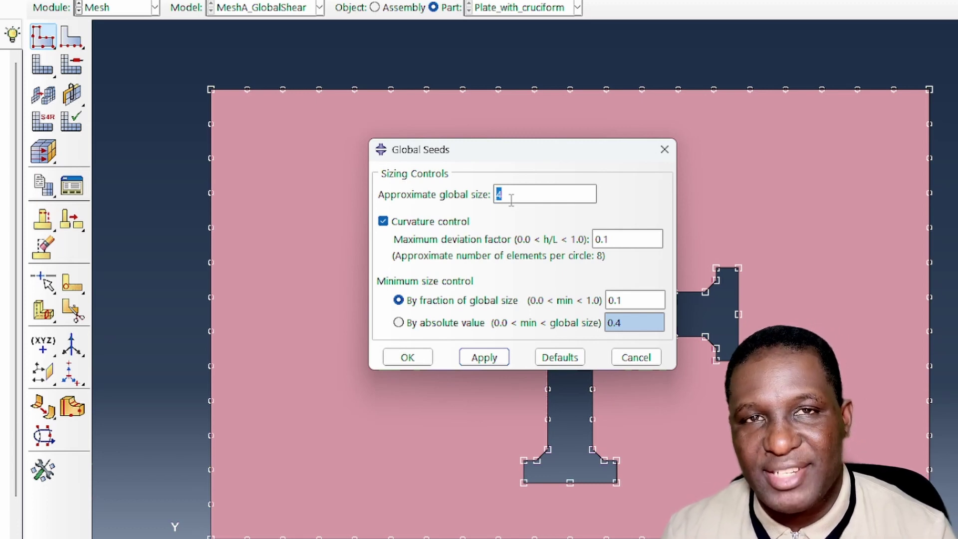
click(408, 358)
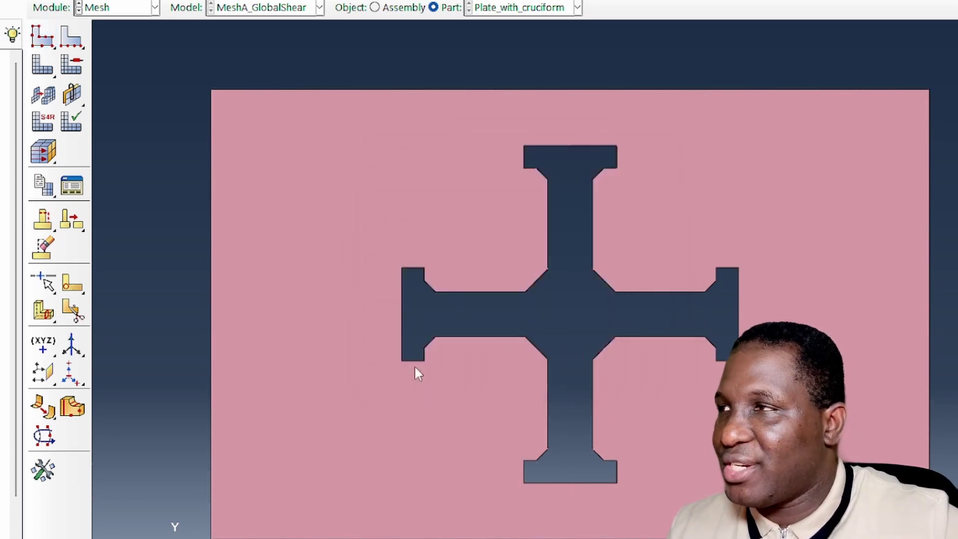
click(71, 65)
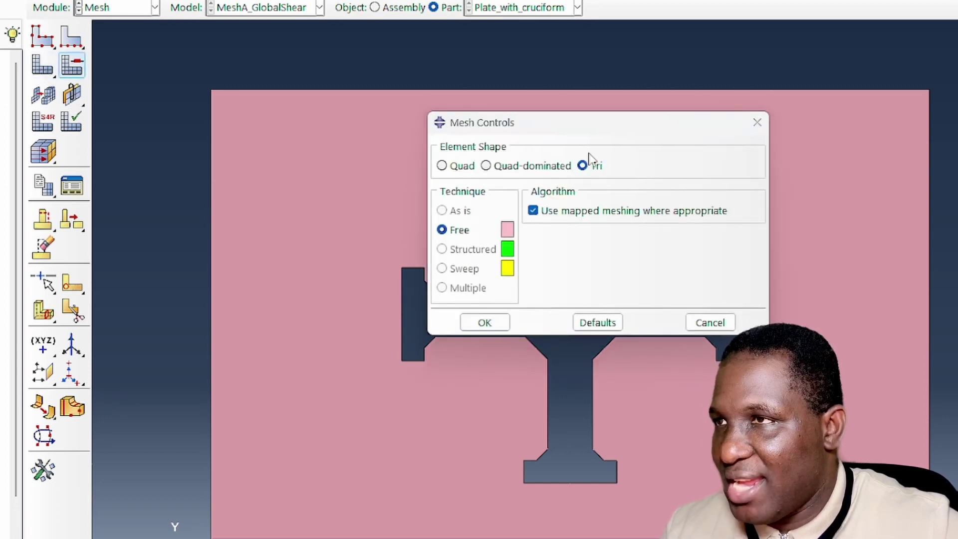
click(499, 324)
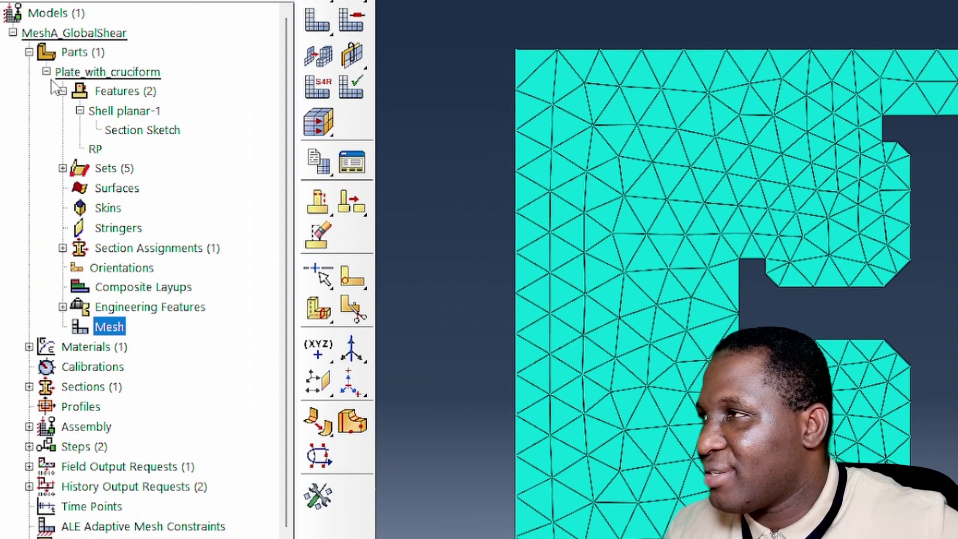
Step: Review the steel material and inspect the xBackR boundary condition
click(46, 72)
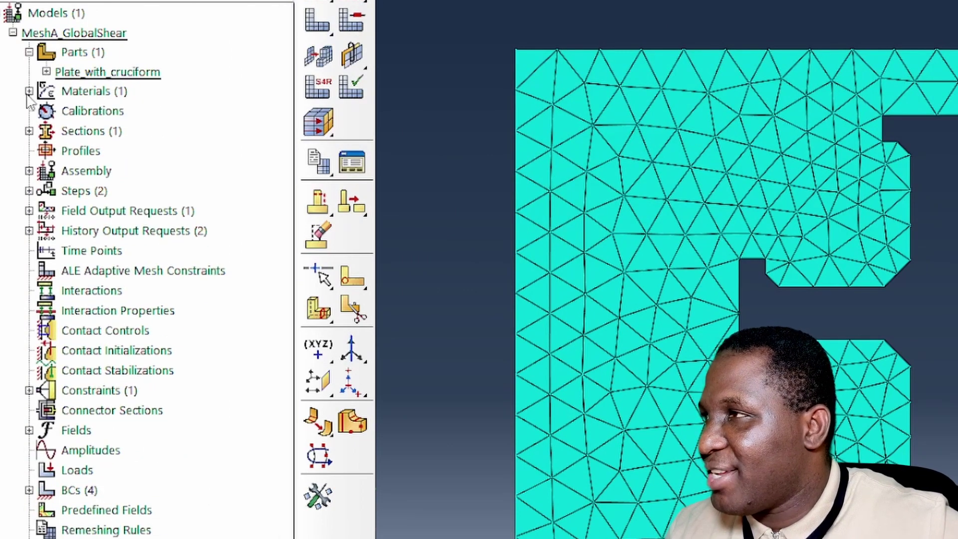
click(29, 91)
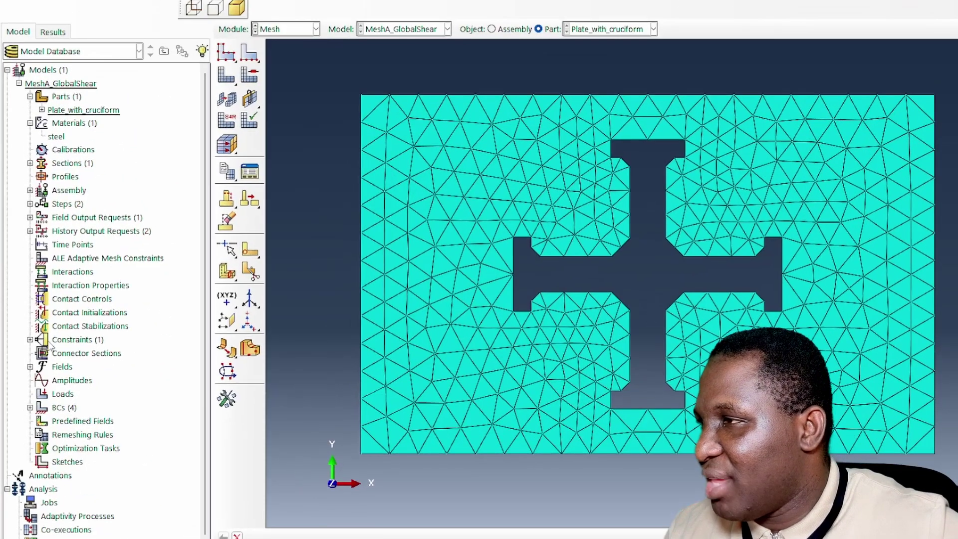
click(30, 408)
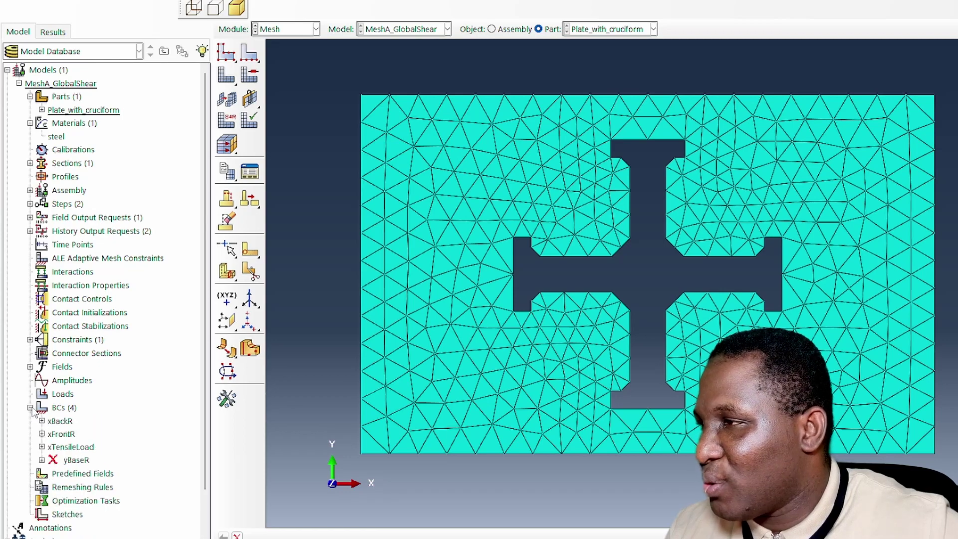
double_click(59, 421)
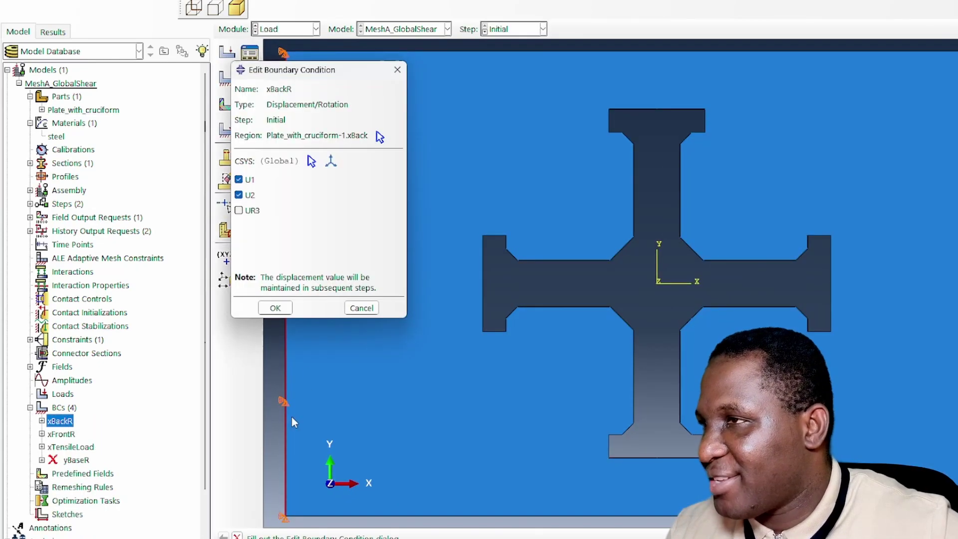
key(Escape)
Step: Inspect the xFrontR and xTensileLoad boundary conditions, then list the model's constraints
click(61, 434)
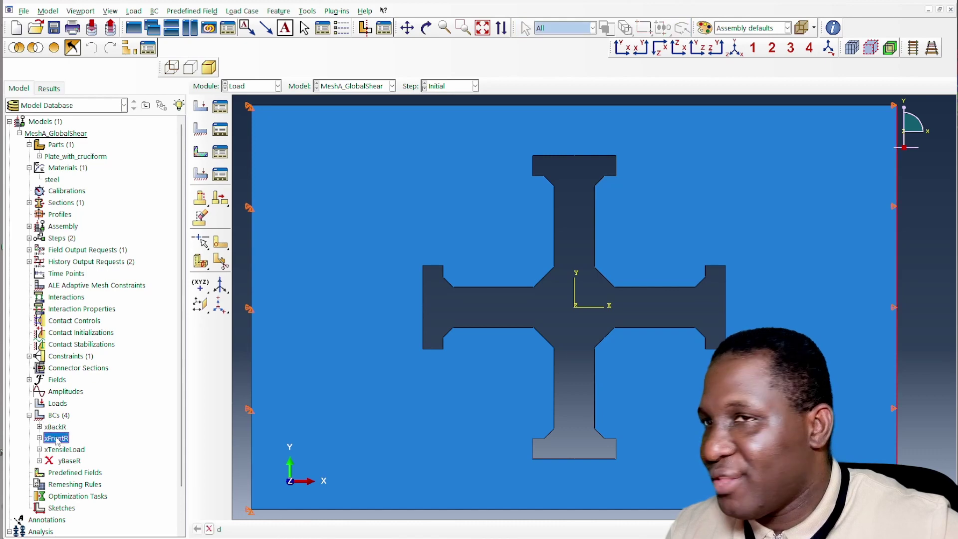
double_click(52, 438)
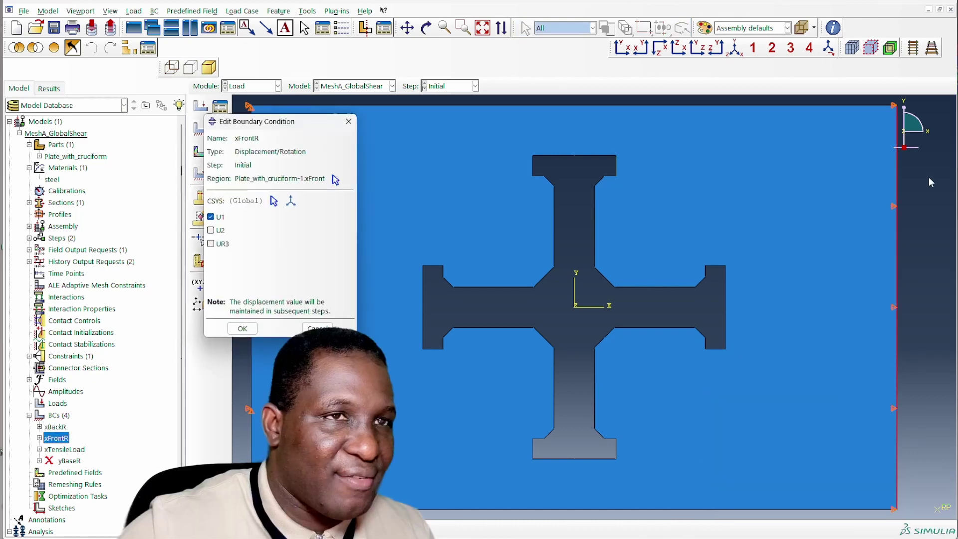
click(242, 329)
click(64, 450)
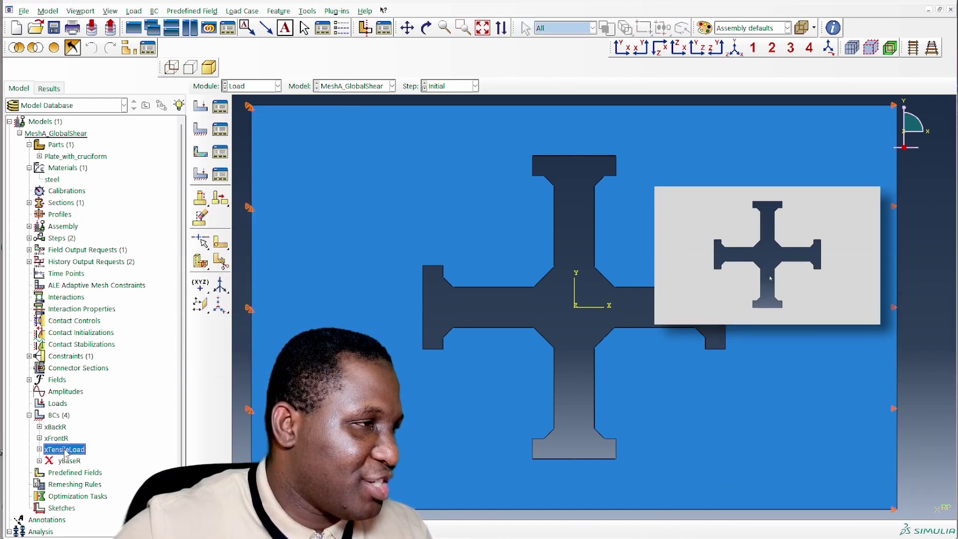
double_click(64, 450)
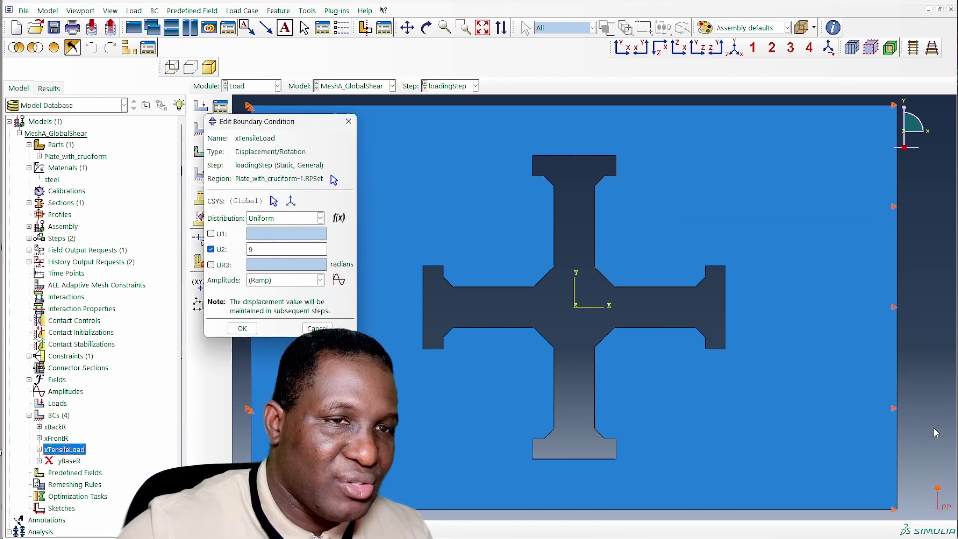
click(242, 329)
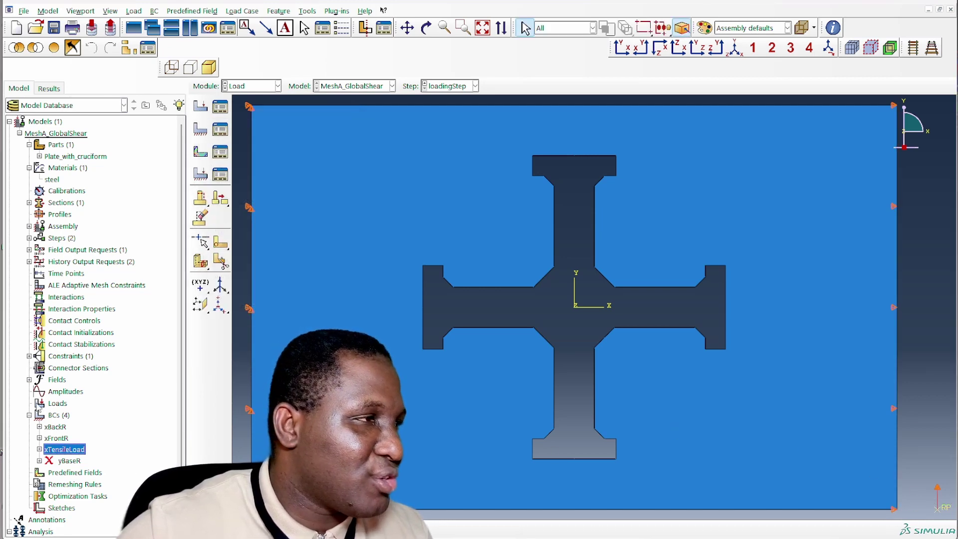
click(29, 356)
Step: Inspect the constraintEqn equation, widening its Set Name column to read the full set names
double_click(65, 367)
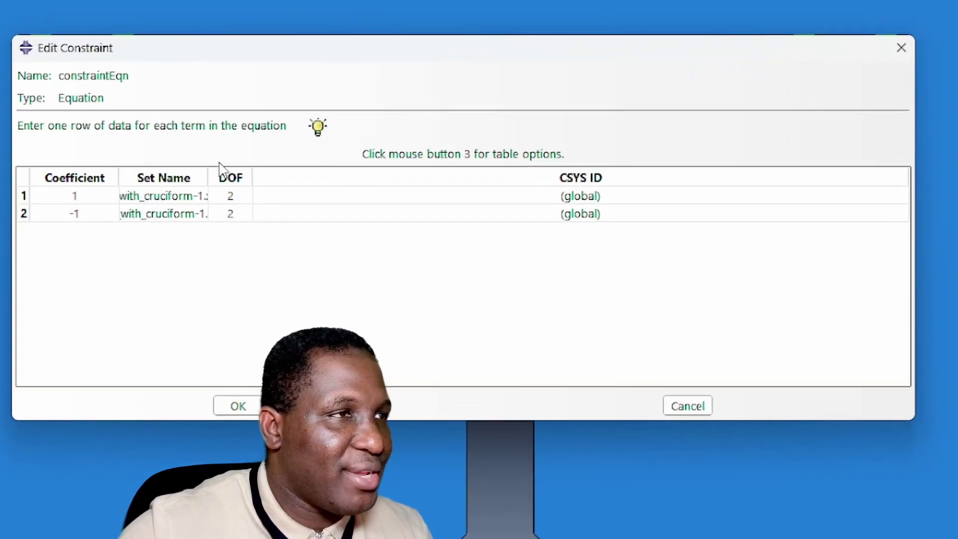
drag(208, 178, 383, 179)
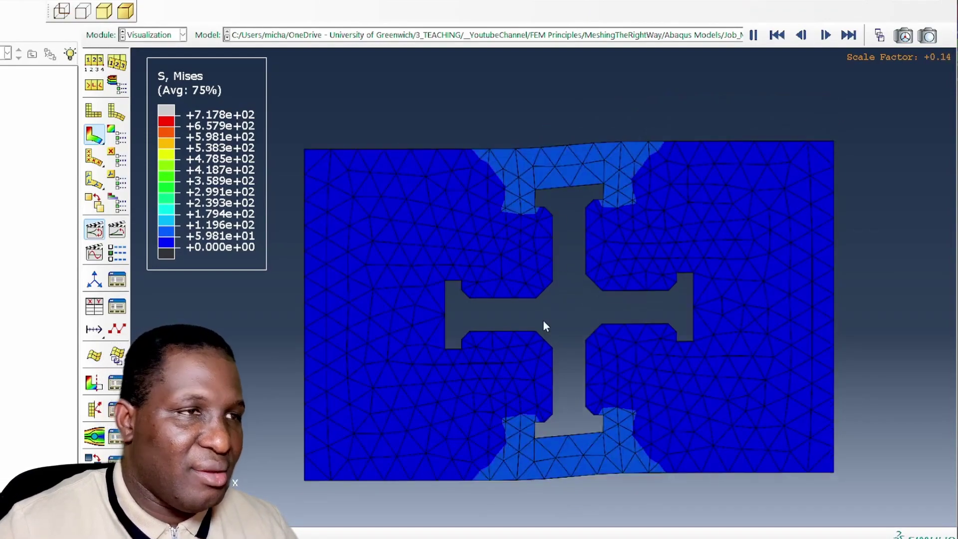
Step: Jump to the last frame to show the fully deformed plate's Mises stress at scale factor 1.00
click(848, 36)
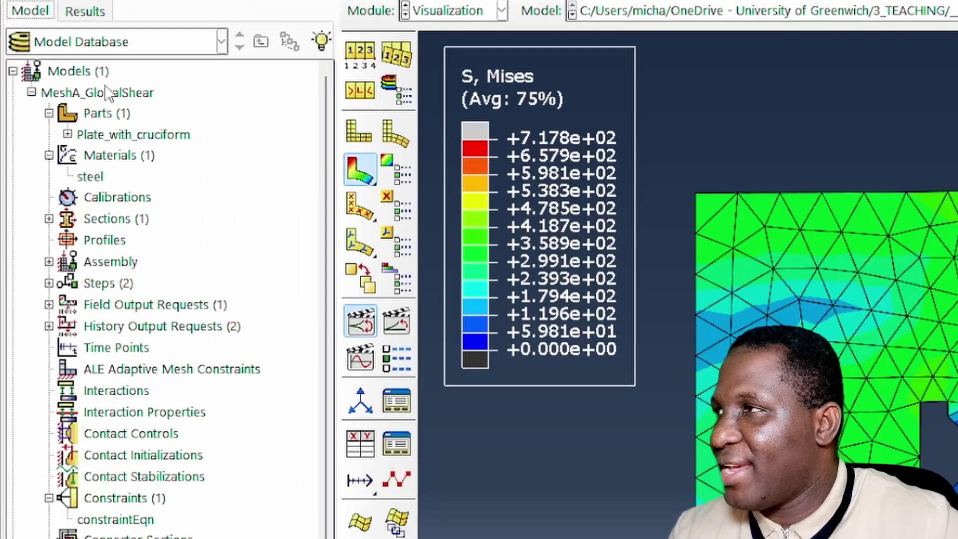
Step: Copy the MeshA_GlobalShear model as a new model named MeshB_LocalizedShear
right_click(62, 135)
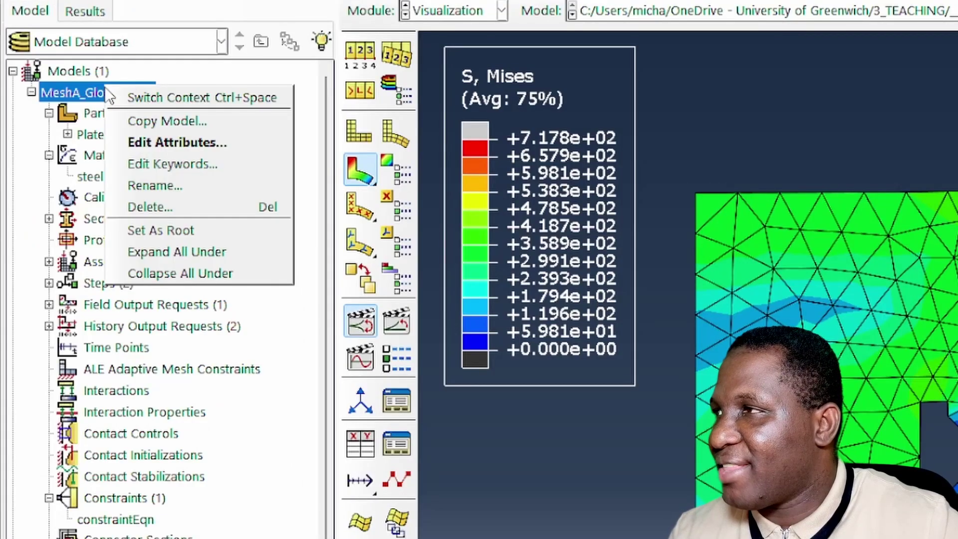
click(191, 121)
key(shift+Right)
key(shift+Right)
key(shift+Right)
key(shift+Right)
key(shift+Right)
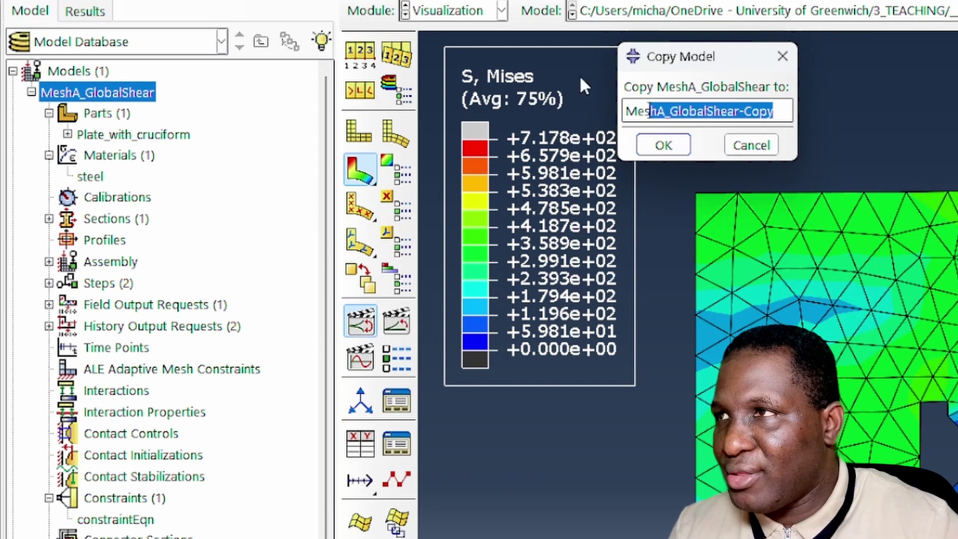
key(Delete)
key(BackSpace)
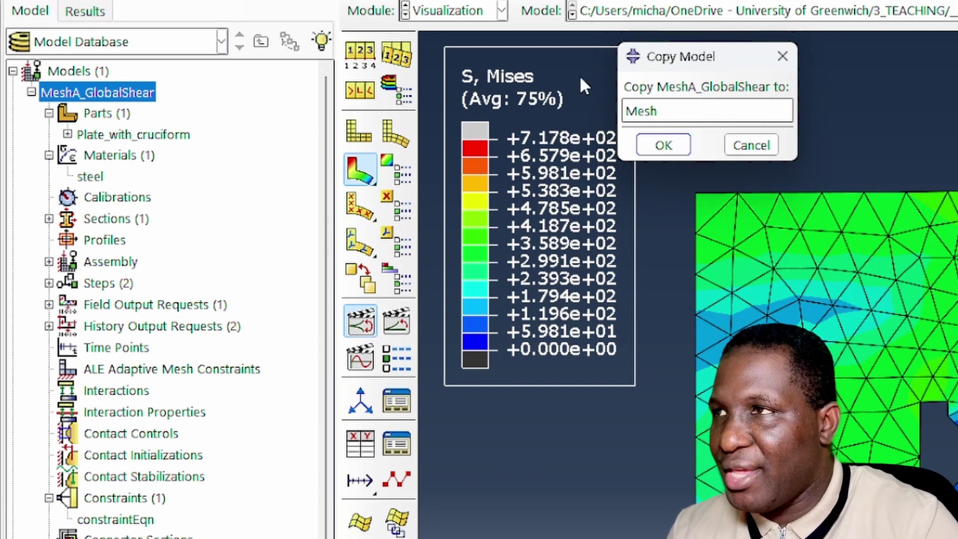
text(B_LocalizedM)
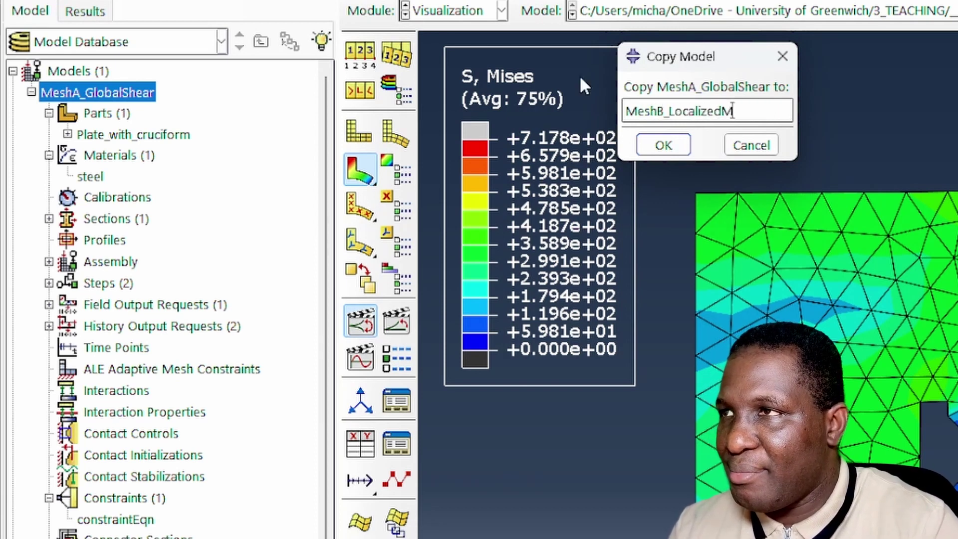
key(BackSpace)
text(Shear)
key(Return)
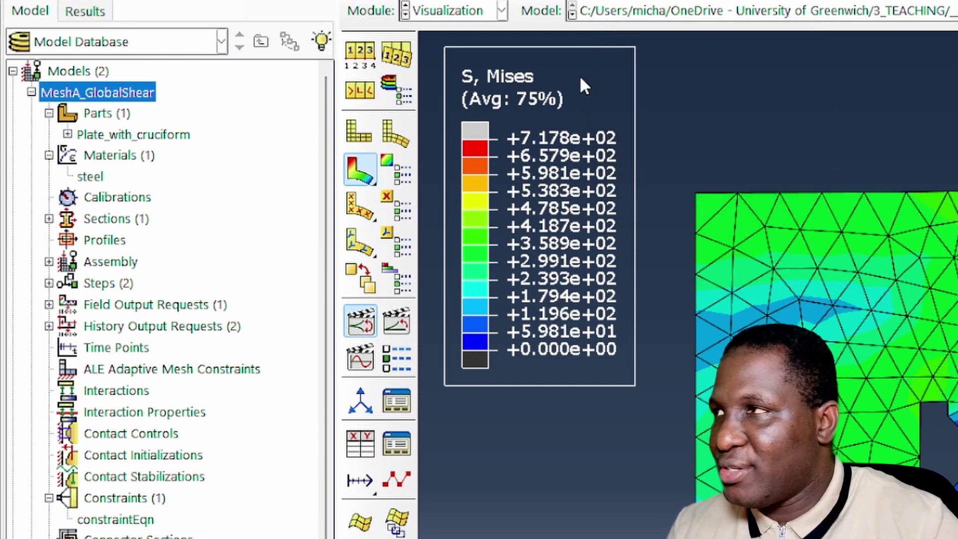
Step: Expand MeshB_LocalizedShear down to its Plate_with_cruciform part and open the part's mesh
click(30, 93)
click(31, 112)
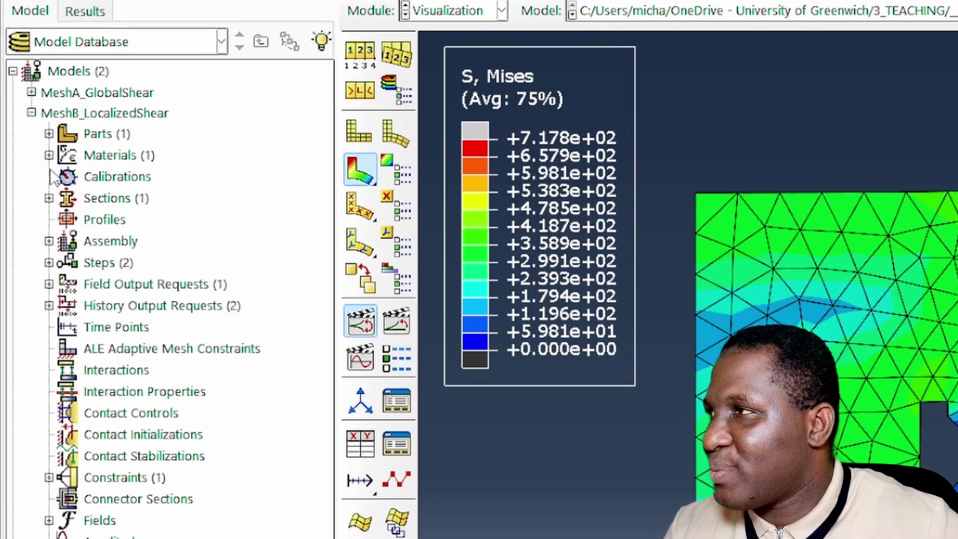
click(48, 133)
click(67, 154)
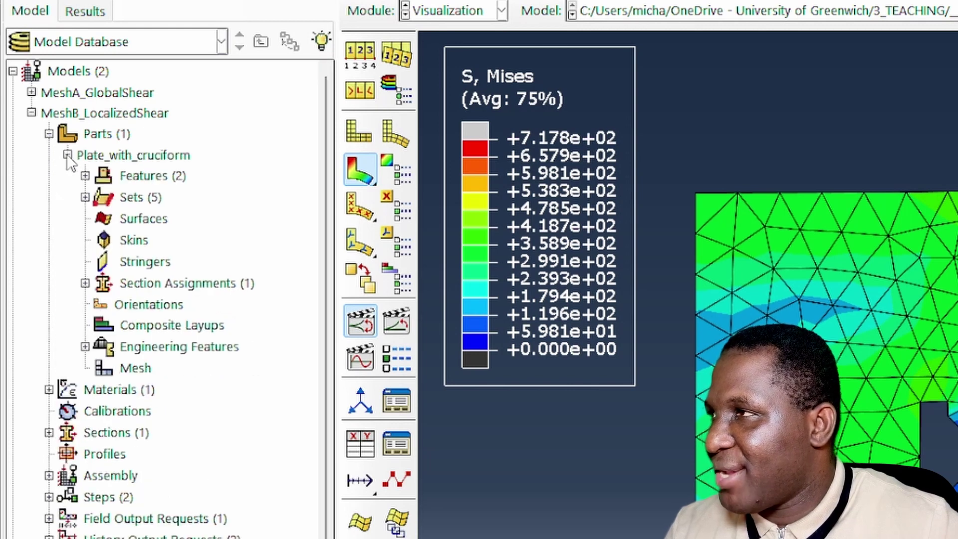
double_click(135, 368)
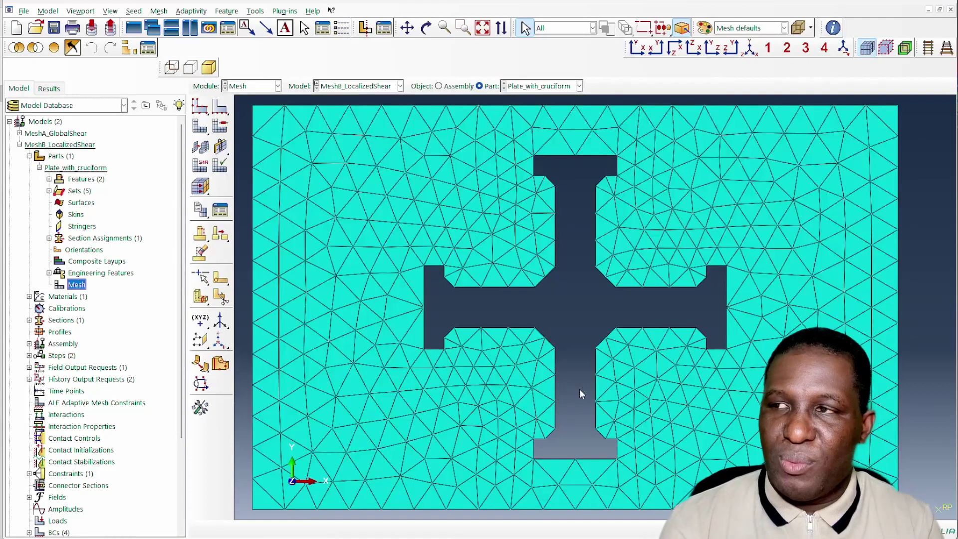
Step: Delete the plate's native triangular mesh and begin selecting the cutout edges for local seeding
click(200, 107)
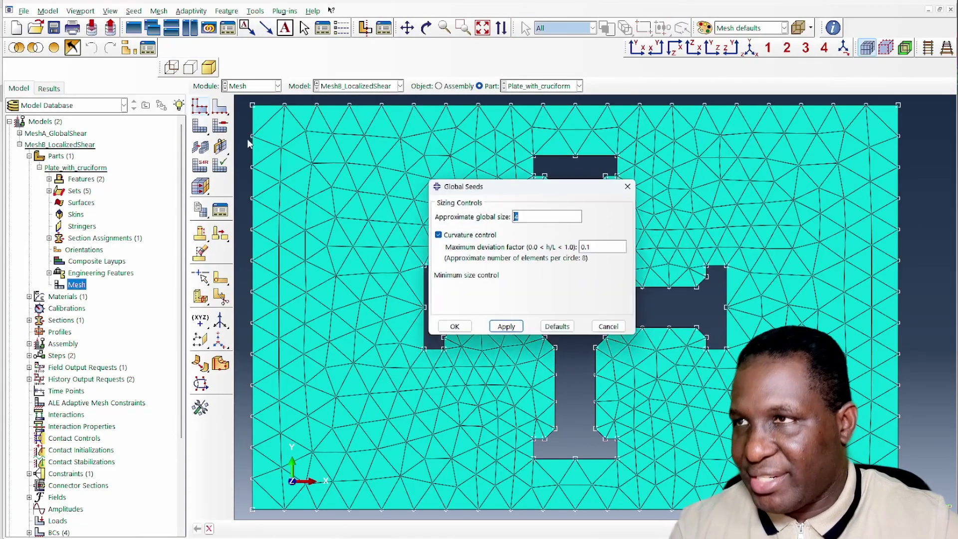
click(453, 329)
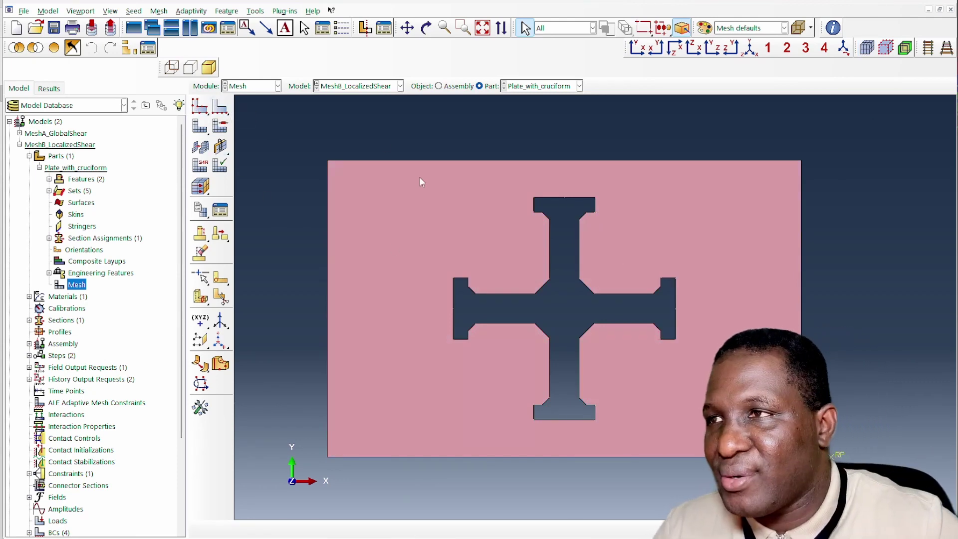
drag(471, 182, 618, 428)
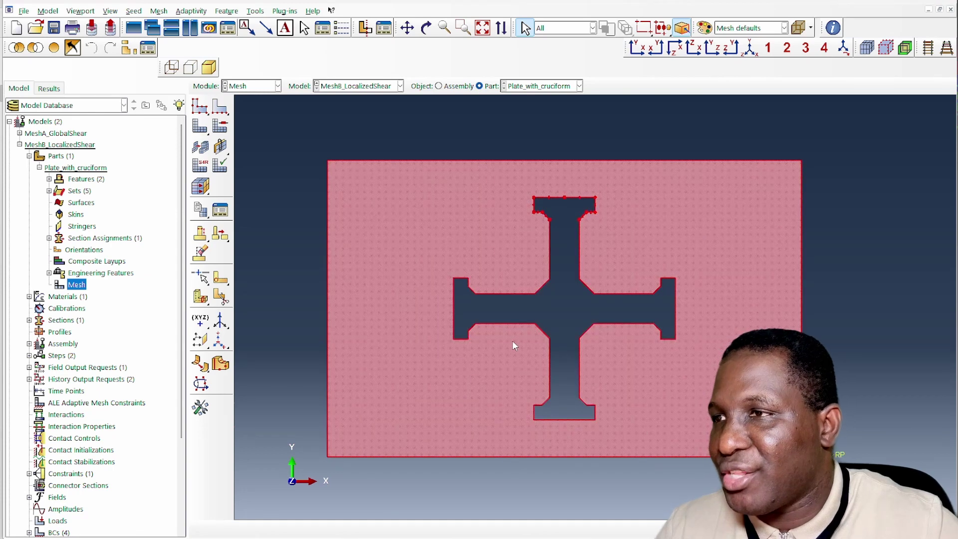
middle_click(530, 132)
click(221, 112)
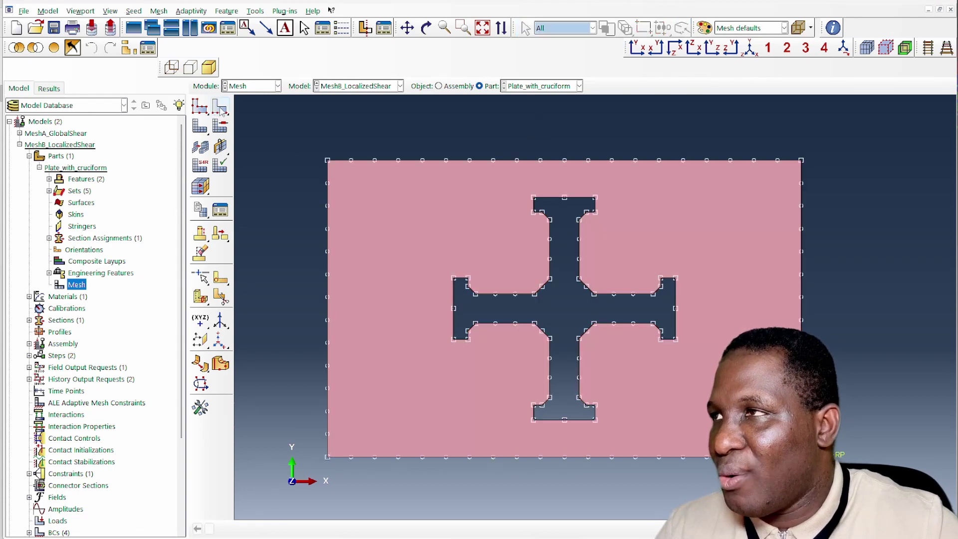
drag(430, 183, 703, 427)
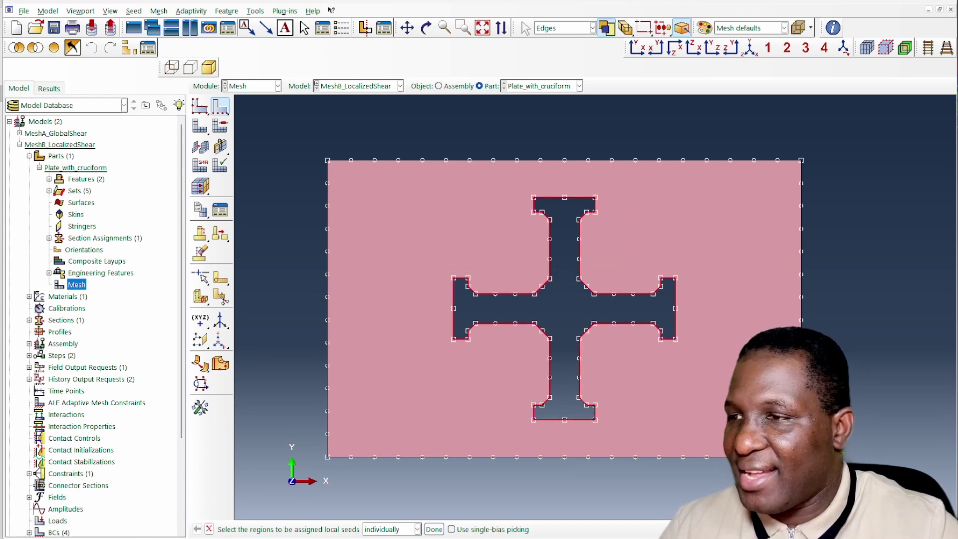
Step: Assign local seeds of size 1 to the cruciform cutout edges, deleting the invalidated meshes
click(434, 530)
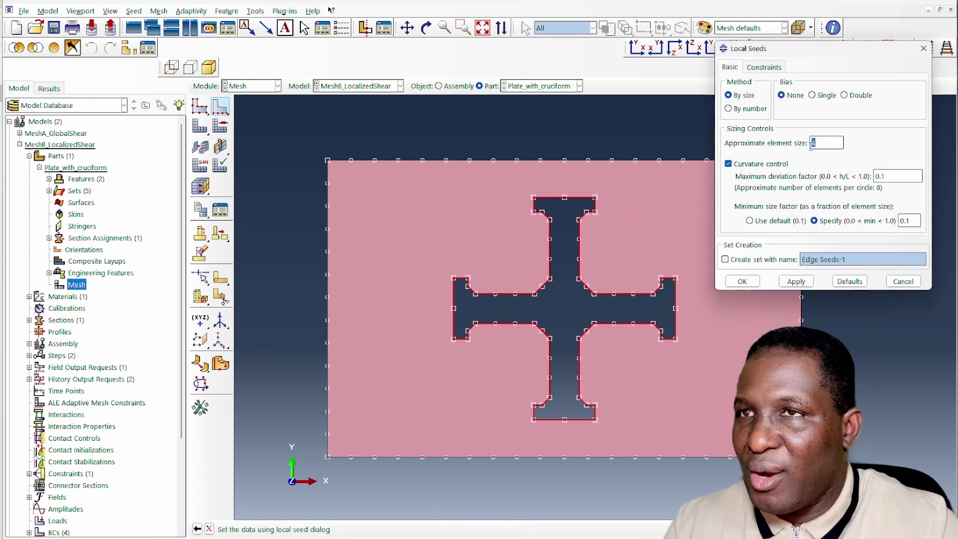
click(743, 281)
click(69, 142)
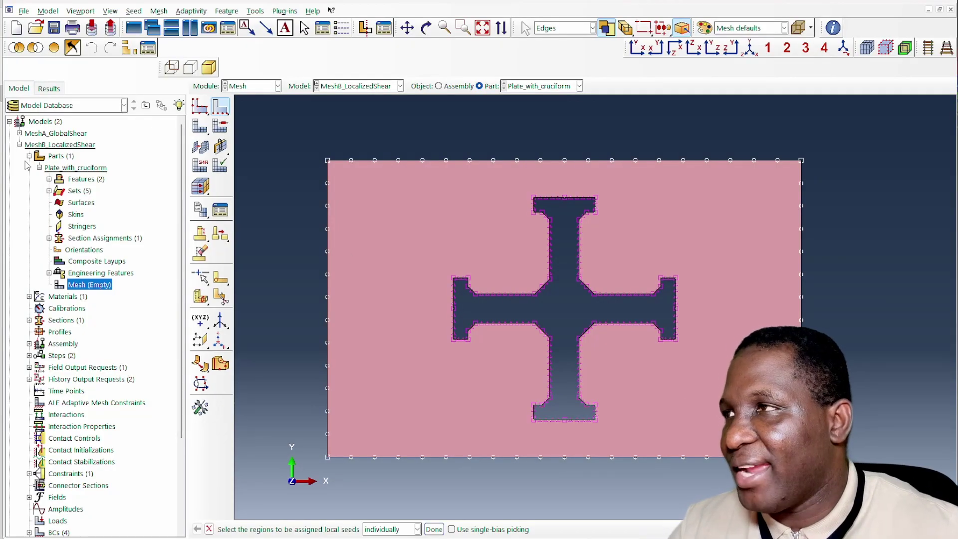
key(Escape)
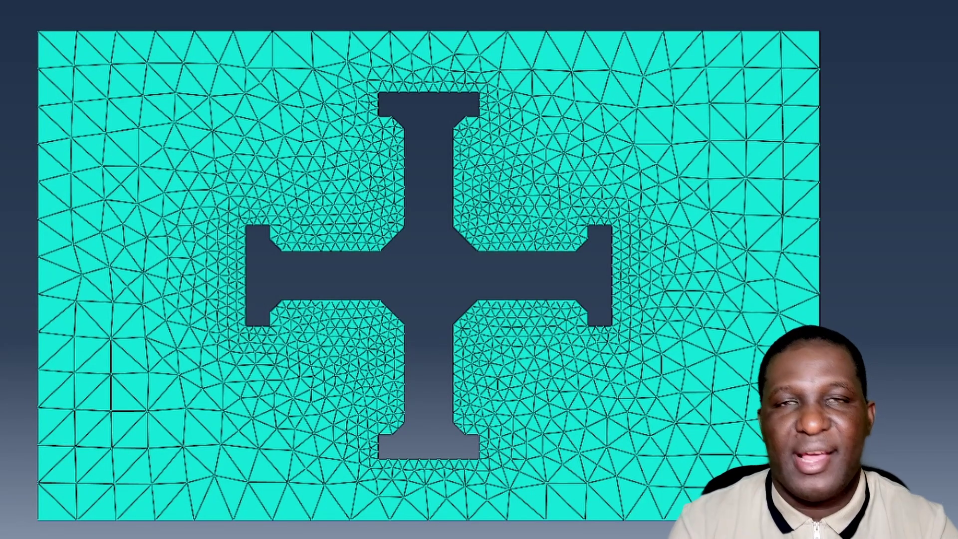
Step: Animate the refined plate's Mises stress through the load history, peaking at 1.064e+03
scroll(57, 509, down, 5)
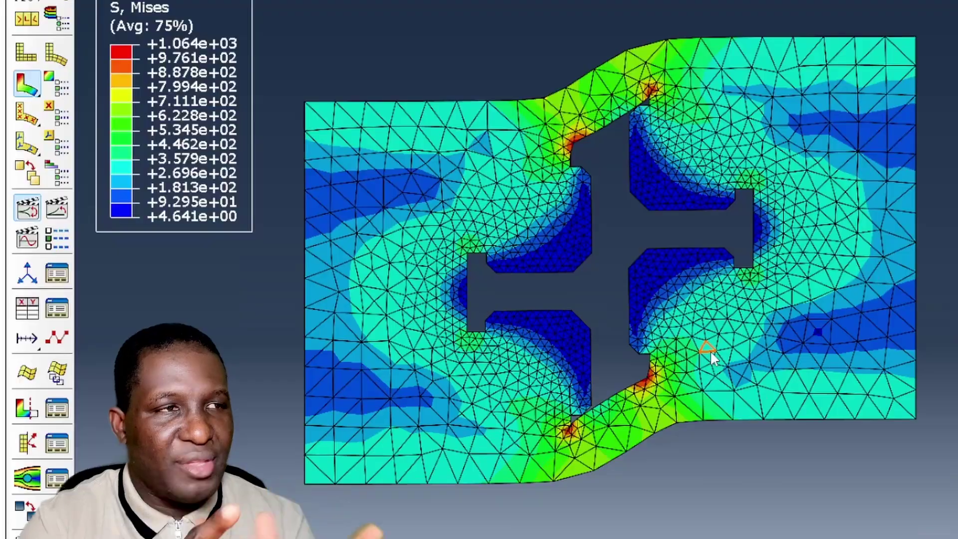
click(30, 214)
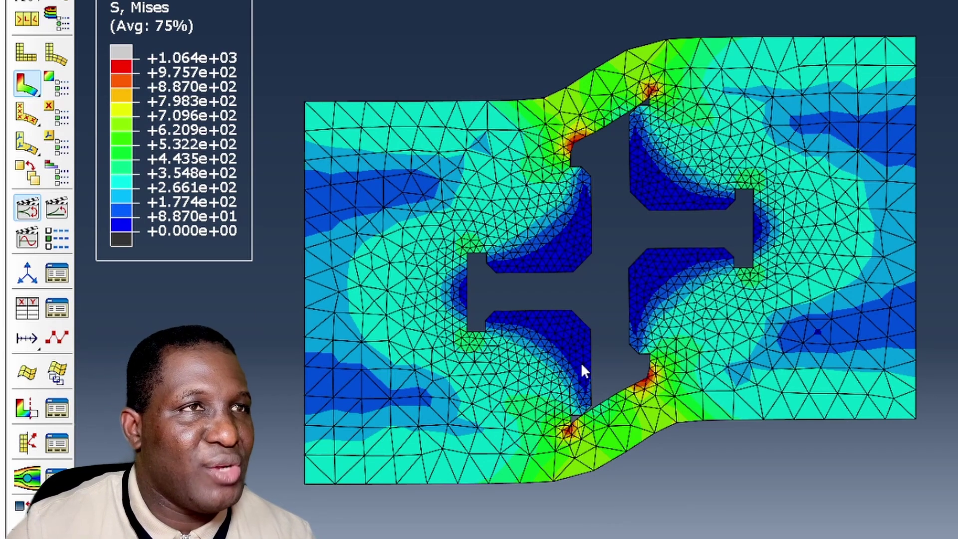
scroll(632, 322, up, 2)
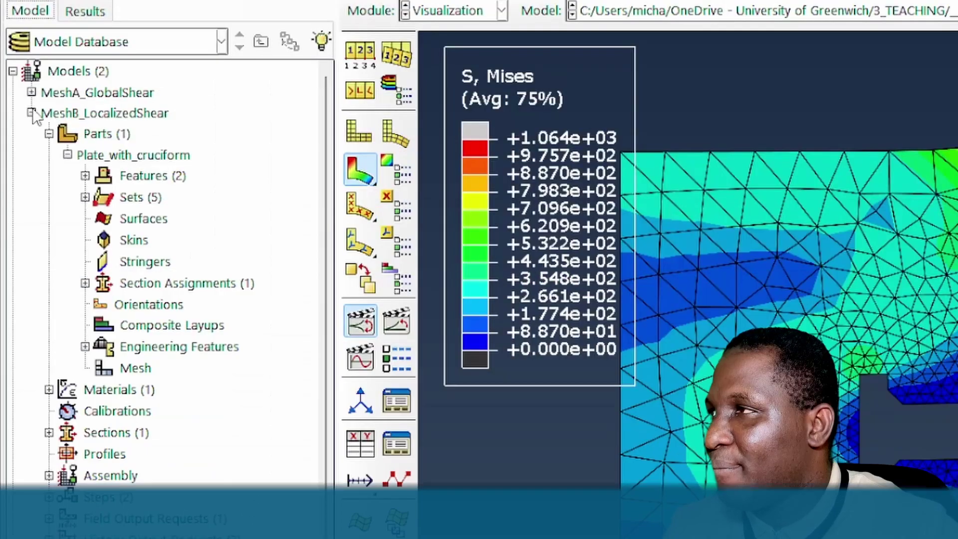
click(30, 113)
Step: Copy the MeshA_GlobalShear model as a new model named MeshC_AdaptiveShear
right_click(109, 116)
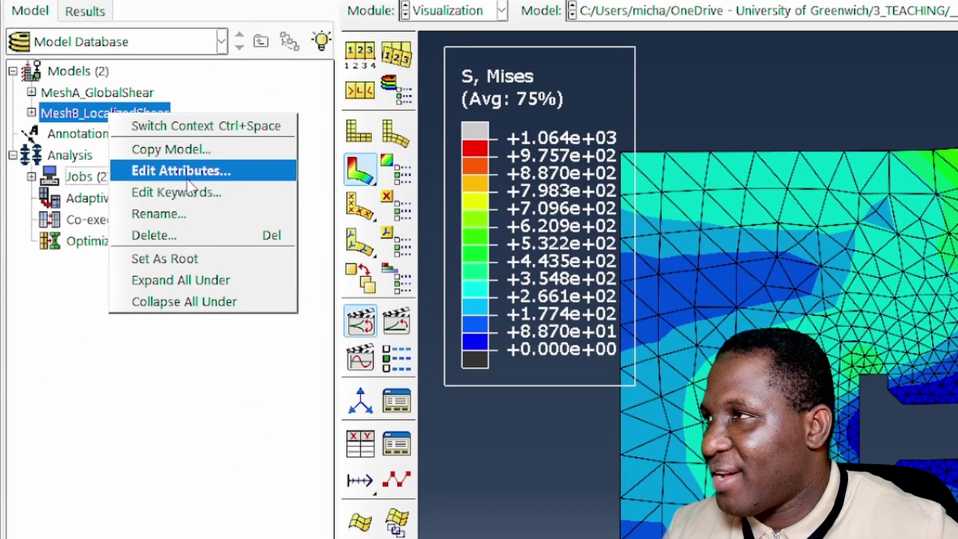
click(115, 99)
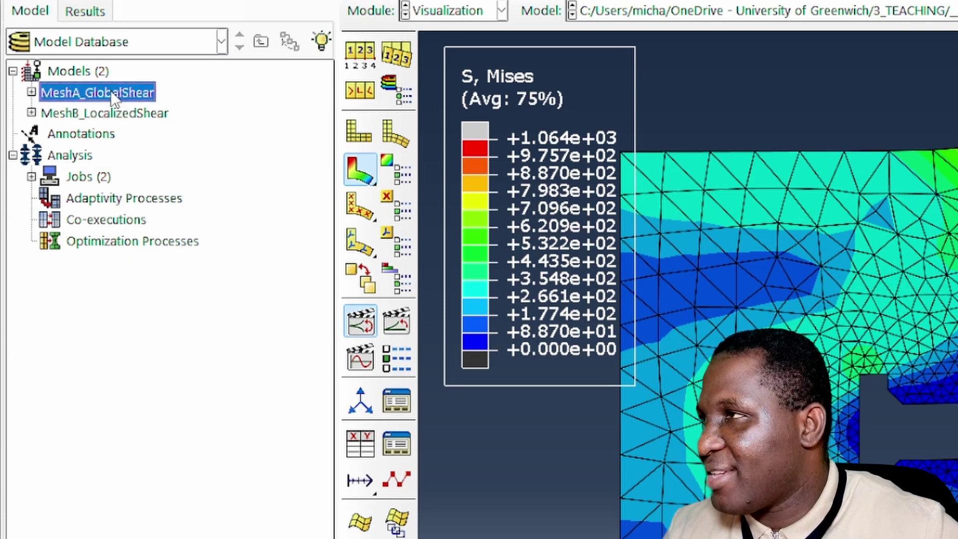
right_click(111, 95)
click(182, 125)
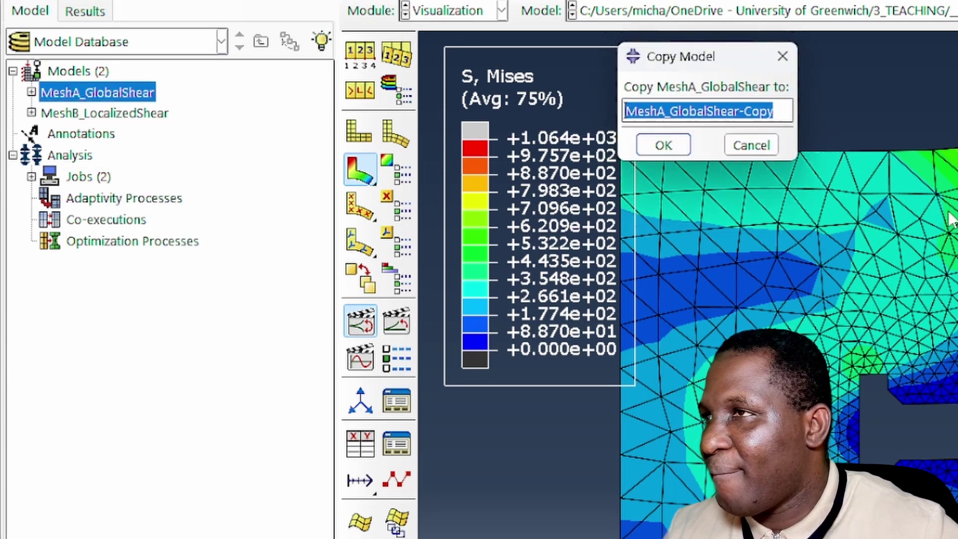
key(BackSpace)
text(C)
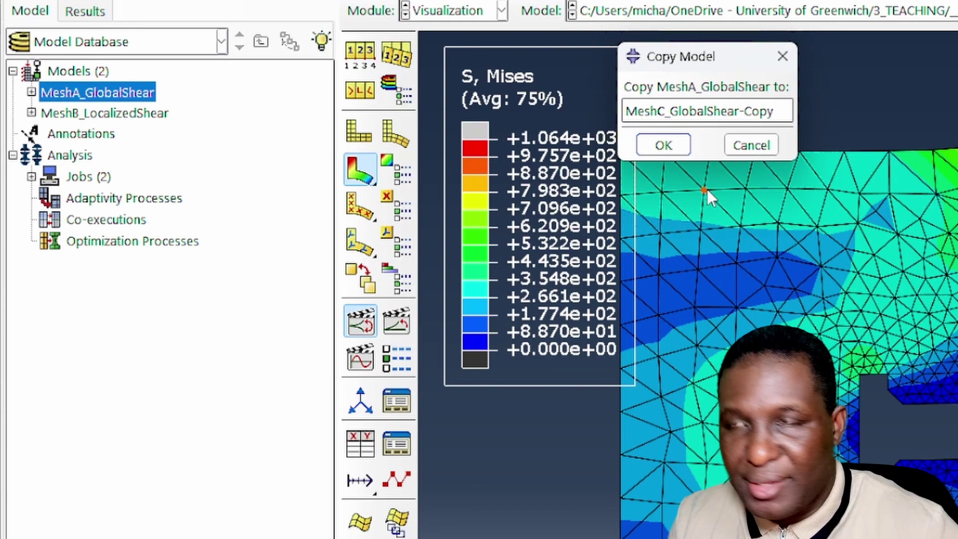
key(shift+End)
key(Delete)
text(AdaptiveShear)
key(Return)
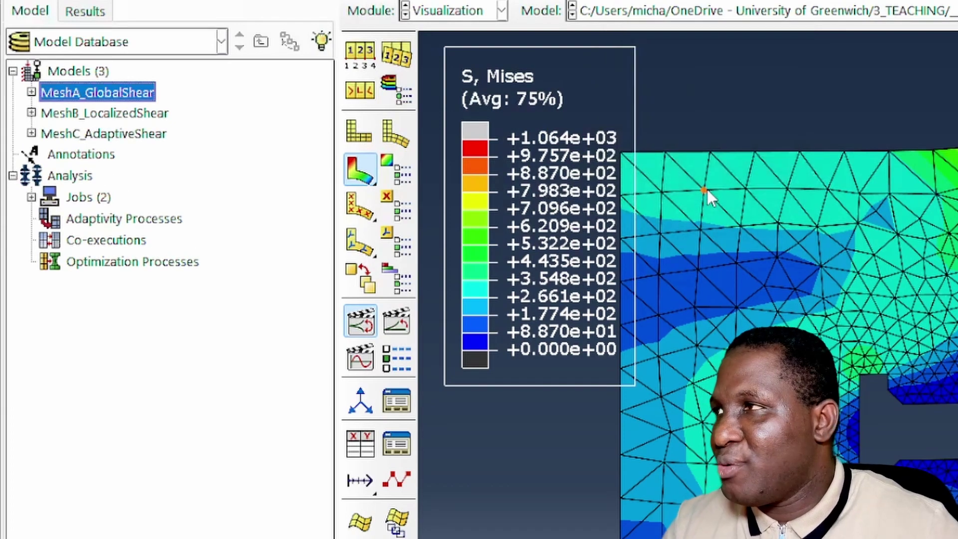
Step: Expand MeshC_AdaptiveShear and open its Plate_with_cruciform part in the viewport
click(31, 134)
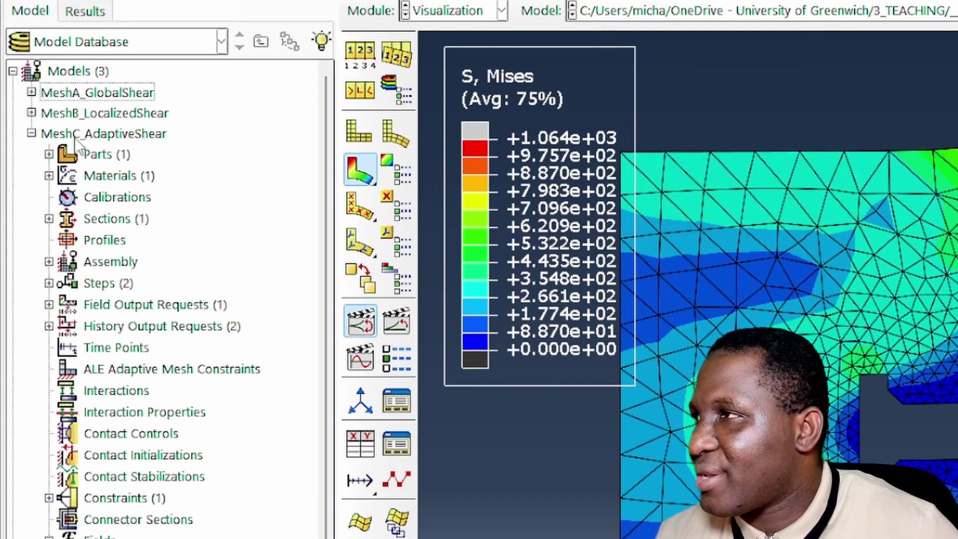
click(49, 154)
click(67, 176)
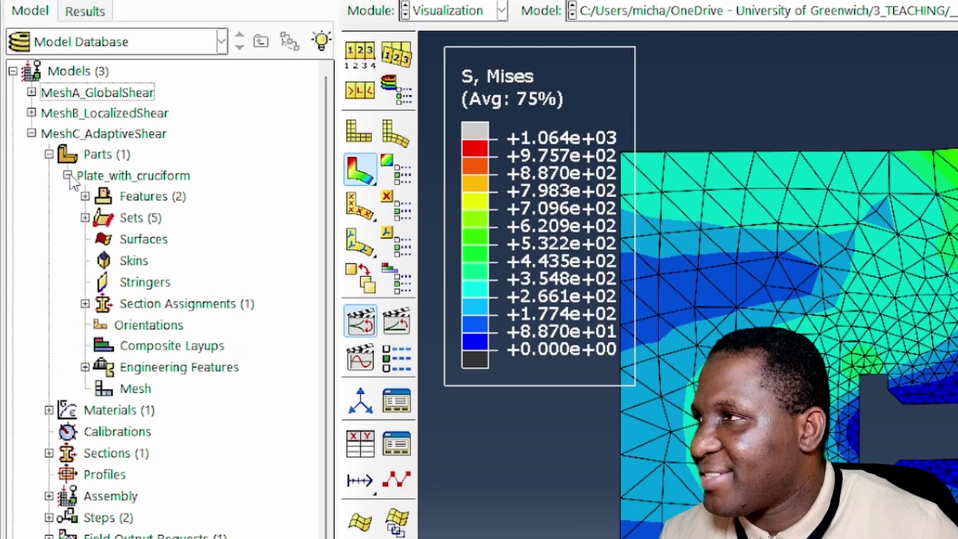
double_click(134, 177)
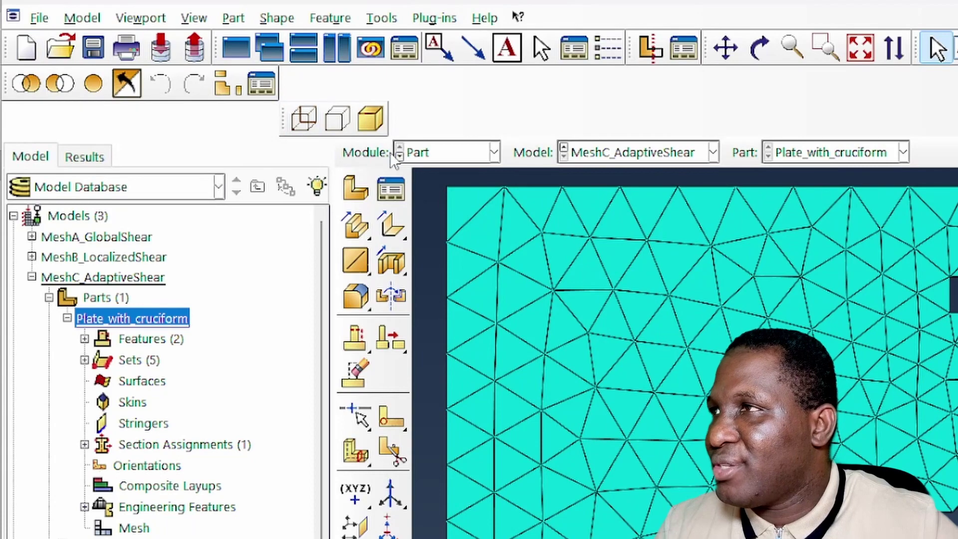
click(237, 87)
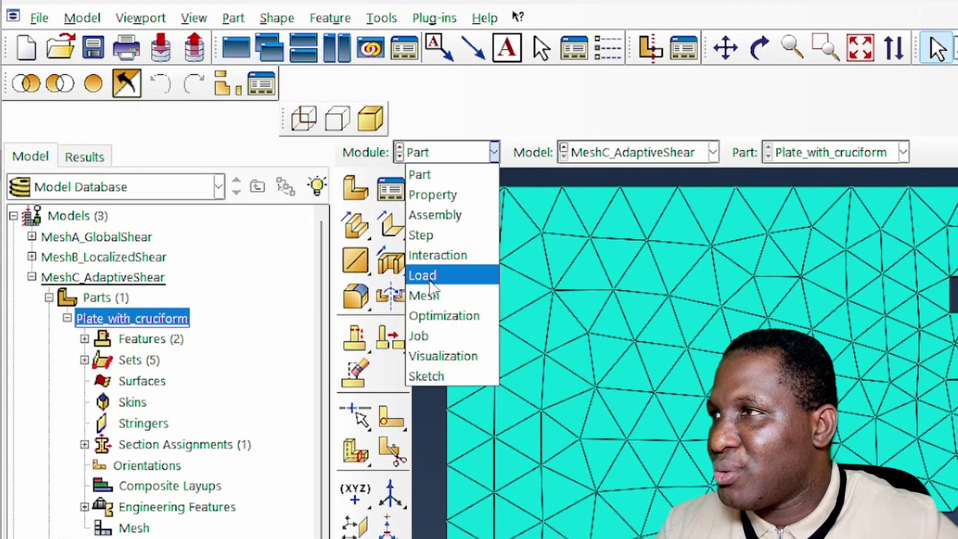
Step: In the Mesh module, create remeshing rule AdaptiveMeshRule over the whole plate using element energy error
click(446, 294)
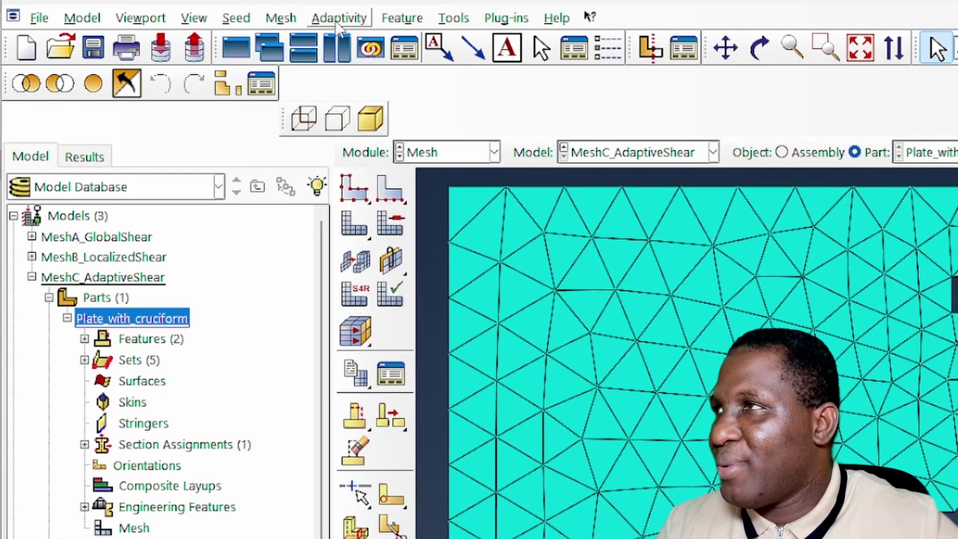
click(338, 25)
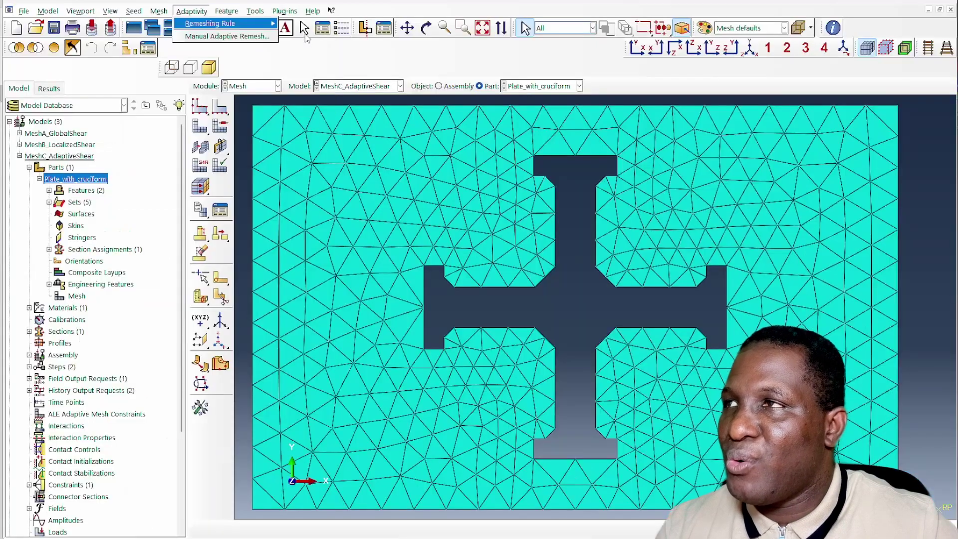
click(299, 24)
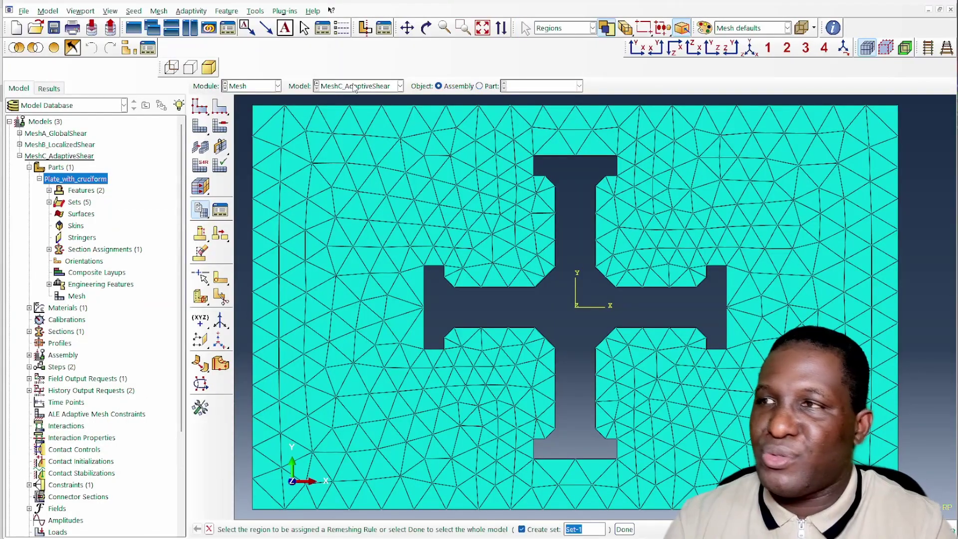
scroll(477, 268, down, 3)
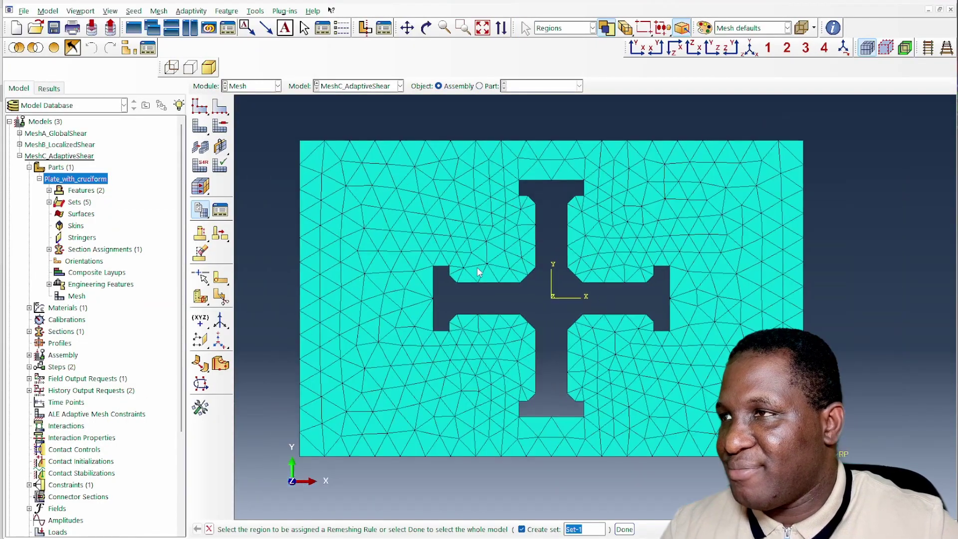
drag(305, 135, 912, 480)
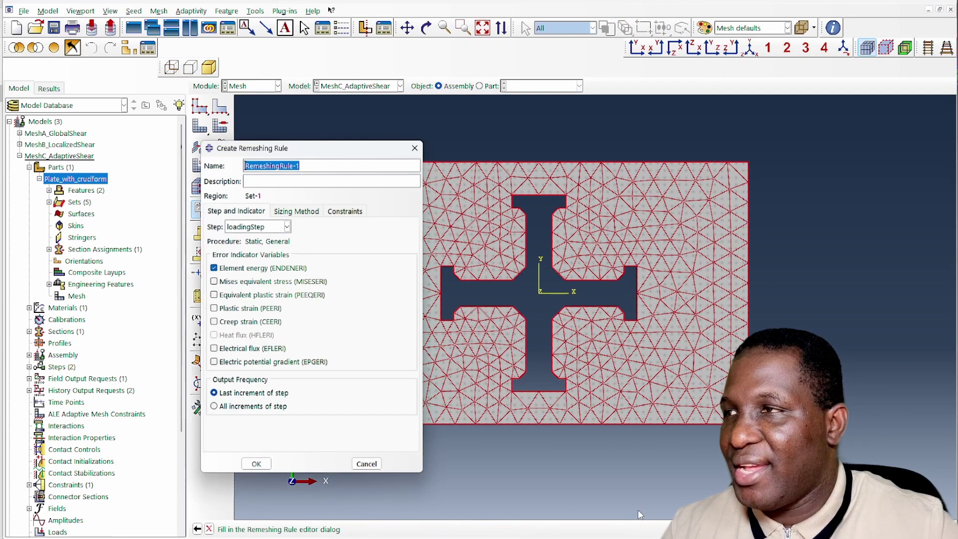
drag(306, 144, 727, 152)
text(Adaptiv)
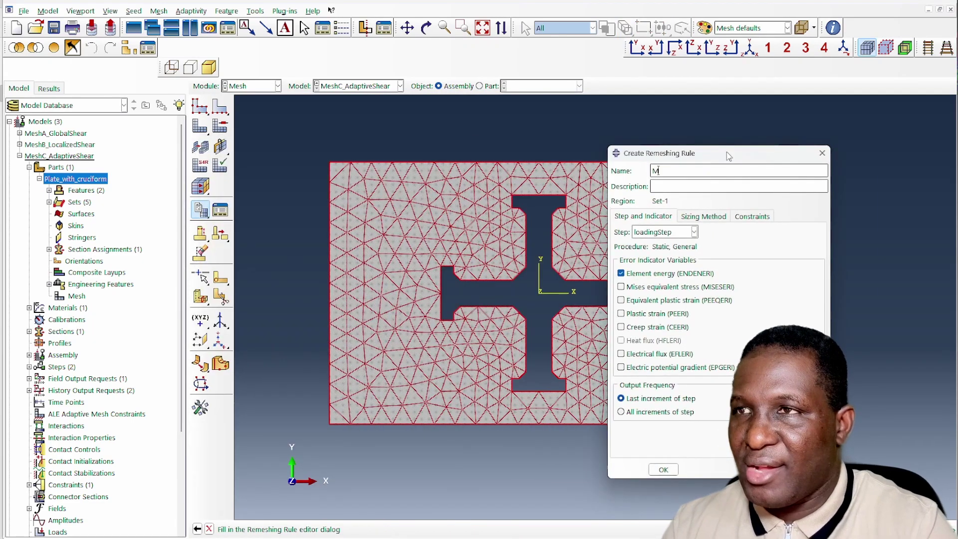
text(eMeshRule)
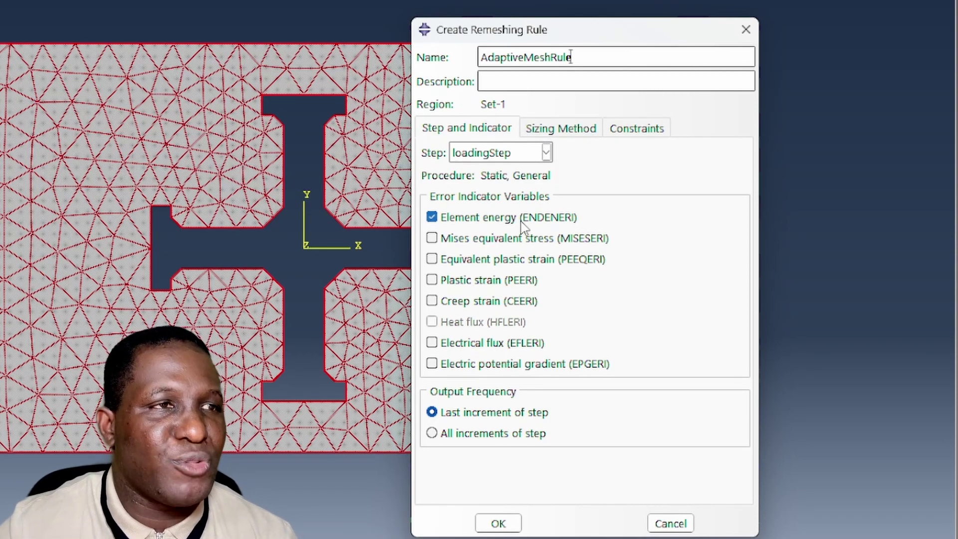
click(498, 523)
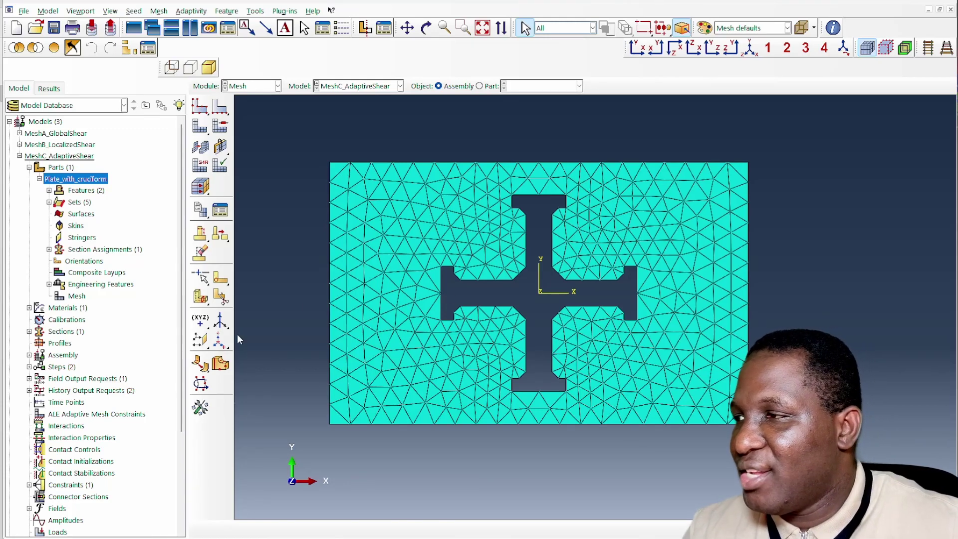
scroll(70, 481, down, 4)
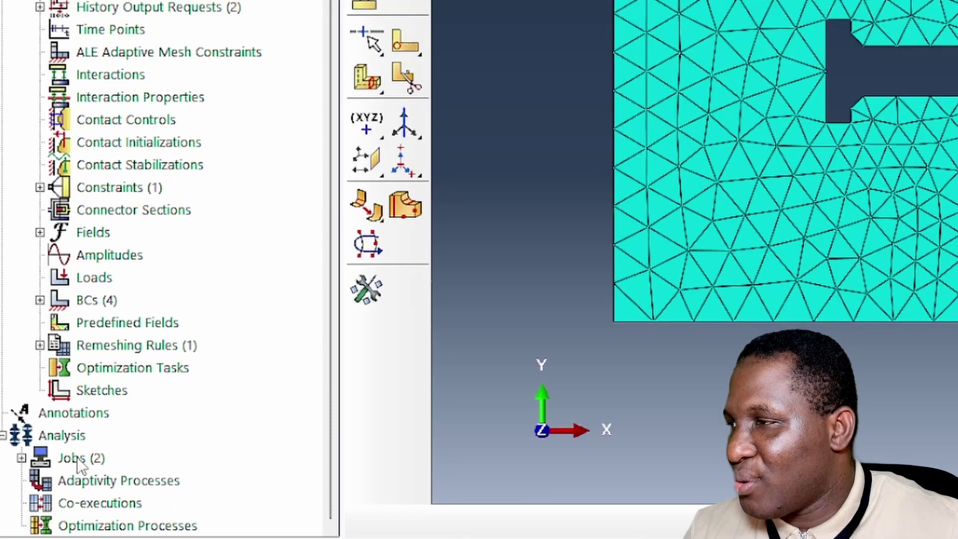
Step: Plot Mises stress contours for the completed Job_AdaptiveMesh on the deformed plate, peaking at 7.178e+02
click(75, 458)
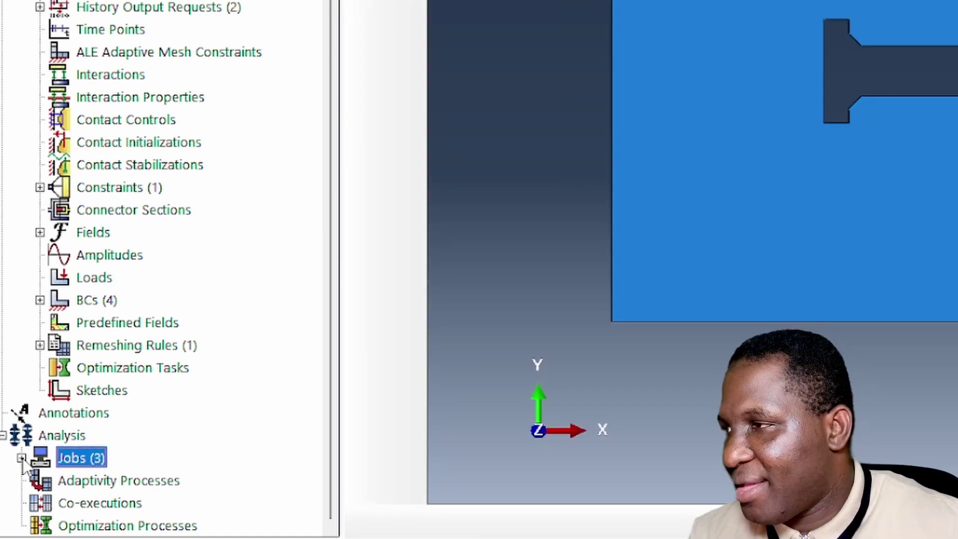
click(22, 458)
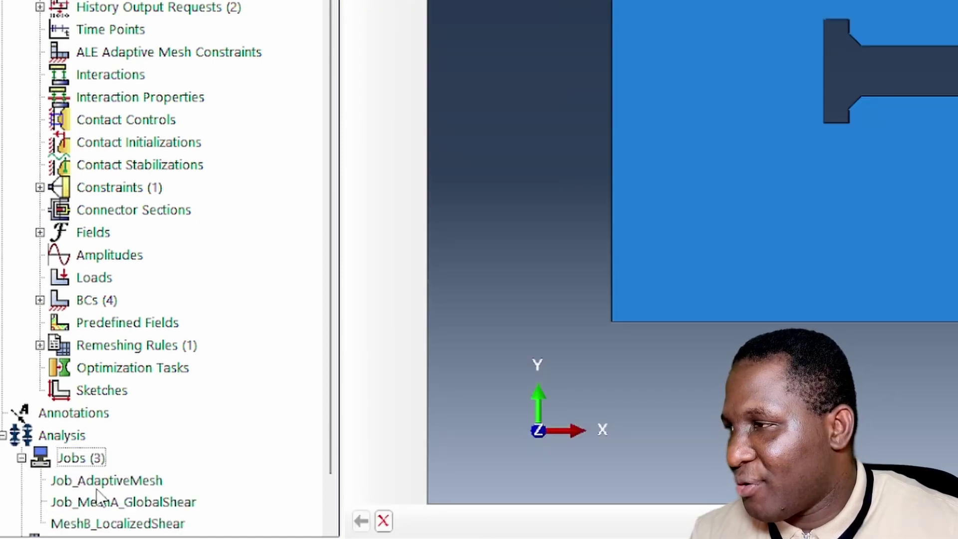
scroll(133, 496, down, 1)
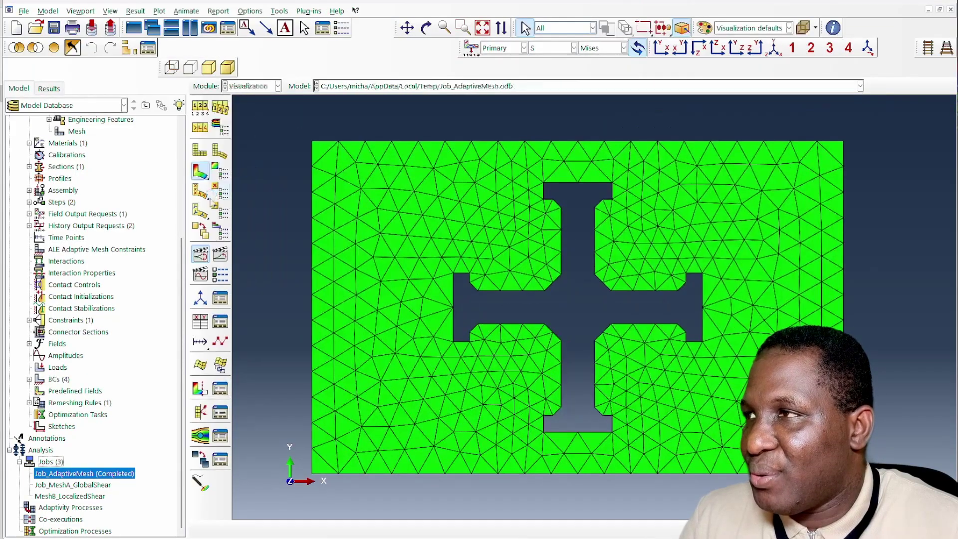
click(200, 175)
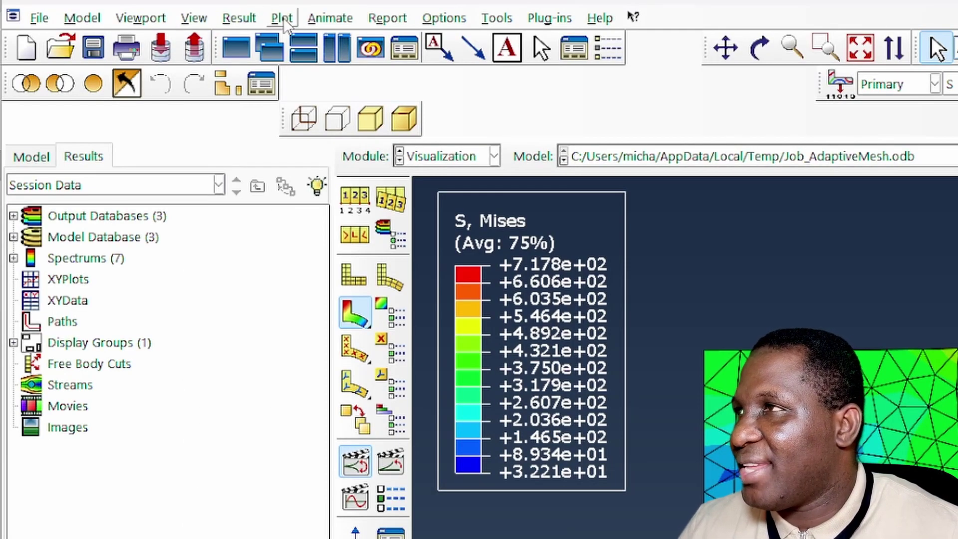
Step: In the Mesh module, remesh MeshC_AdaptiveShear from Job_AdaptiveMesh.odb using its 79.30% error indicator
click(466, 157)
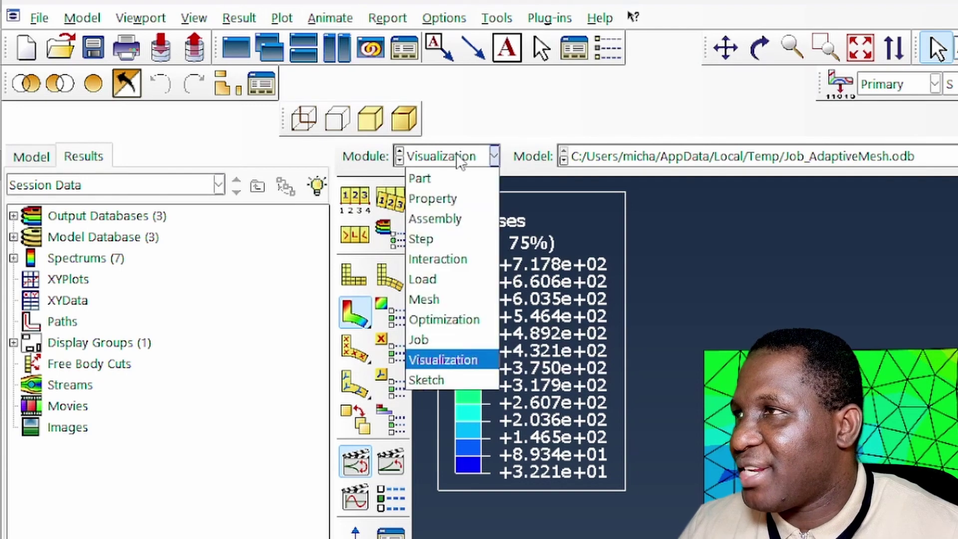
click(466, 300)
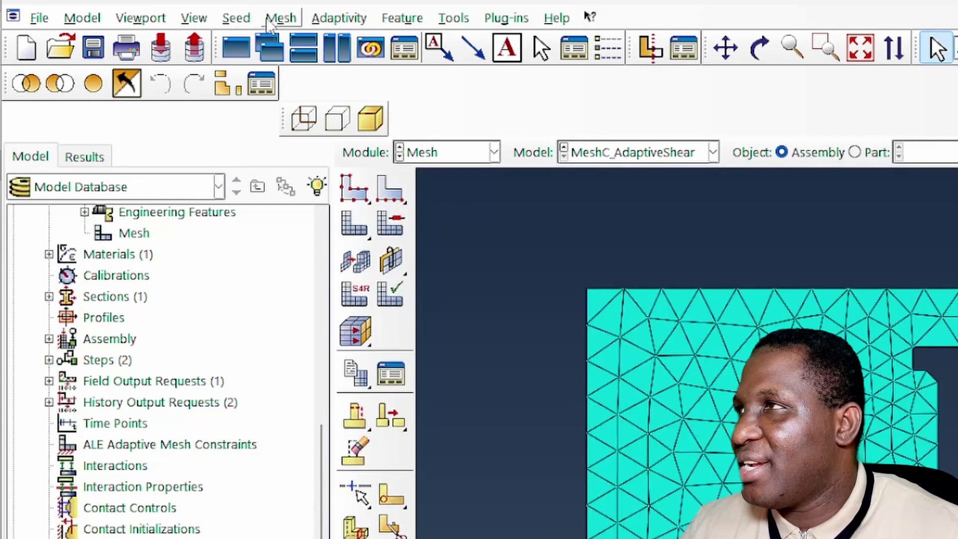
click(336, 18)
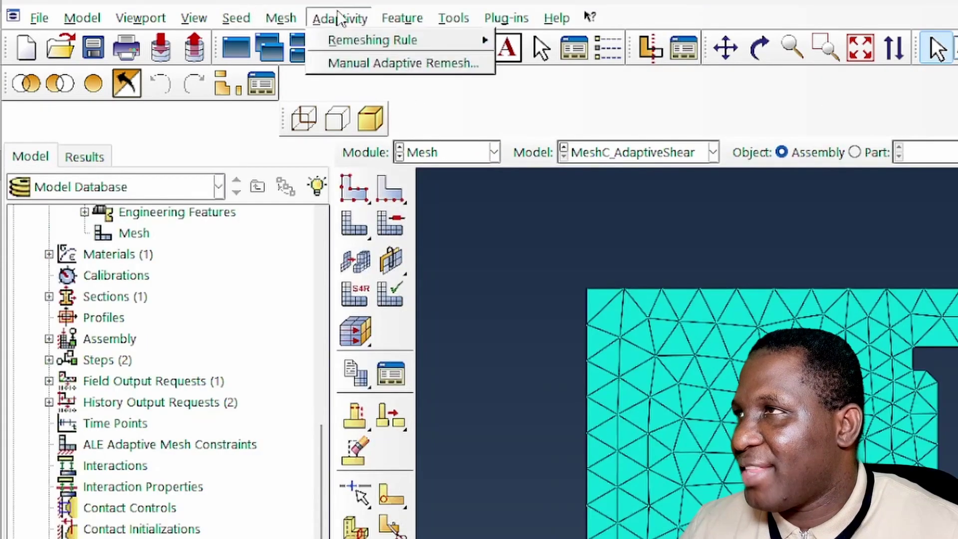
click(219, 36)
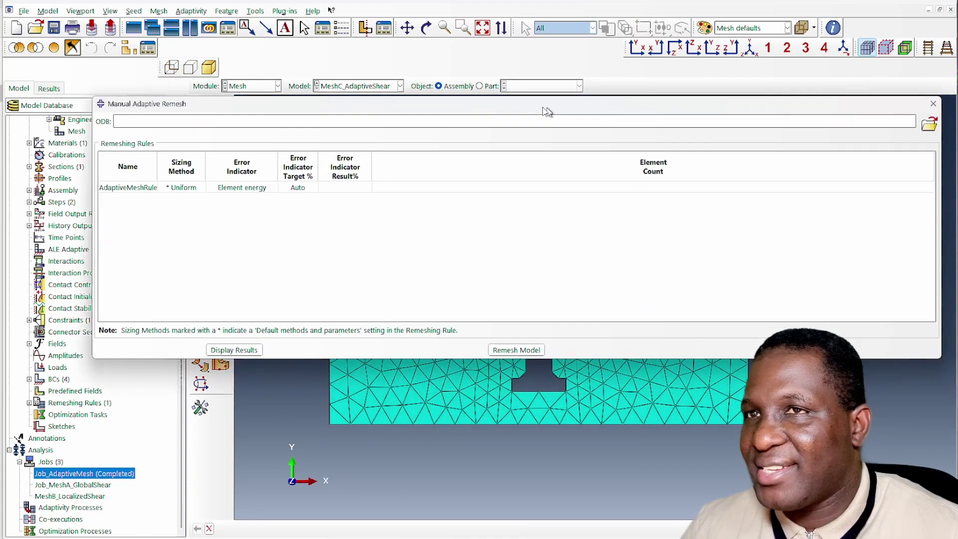
click(932, 136)
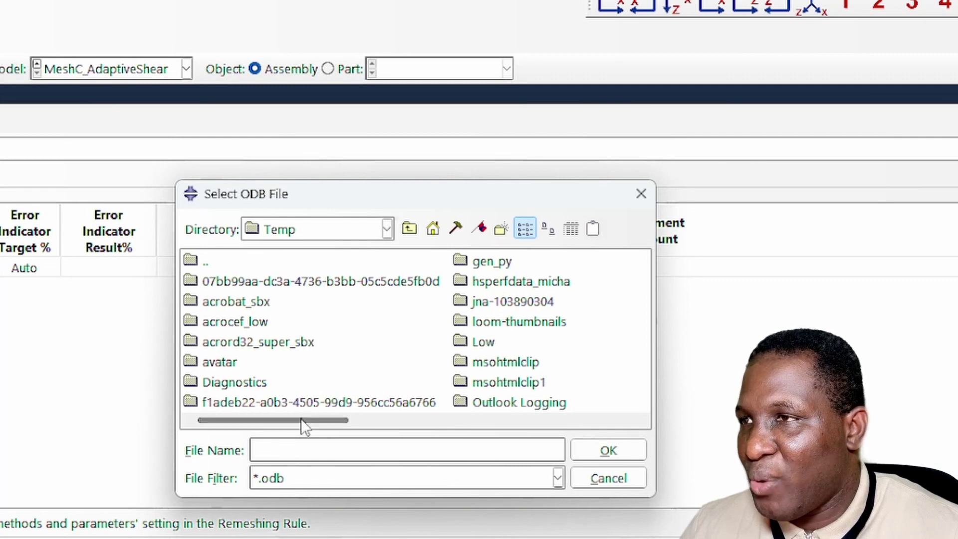
drag(300, 420, 649, 440)
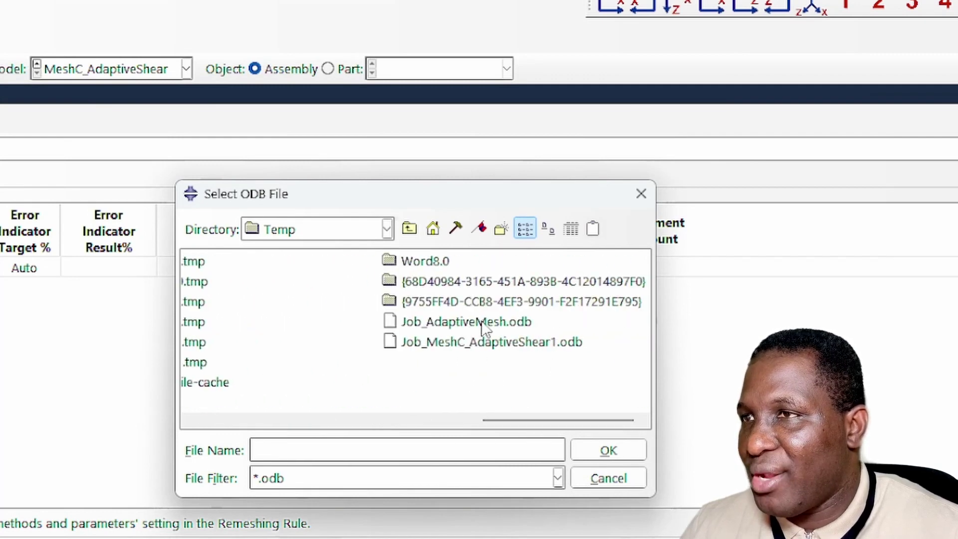
click(466, 322)
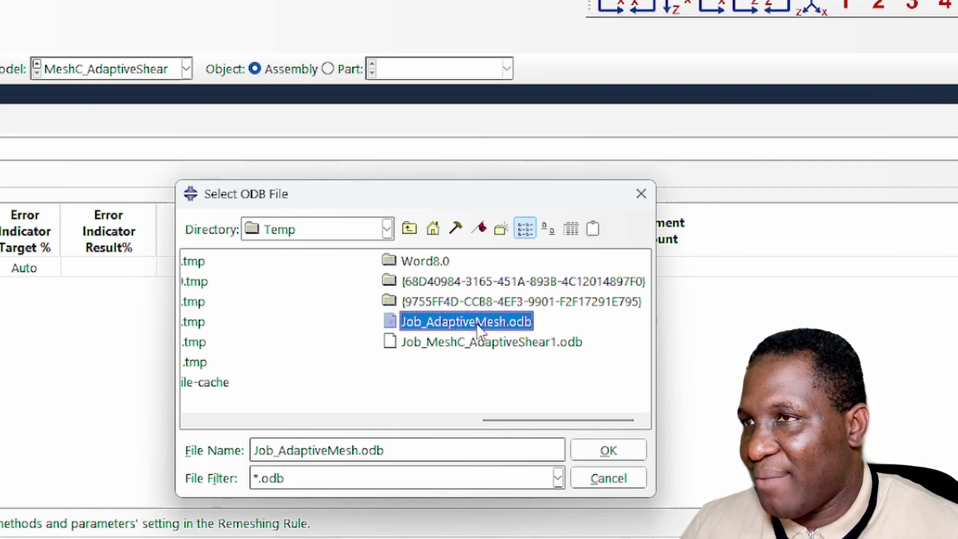
click(598, 451)
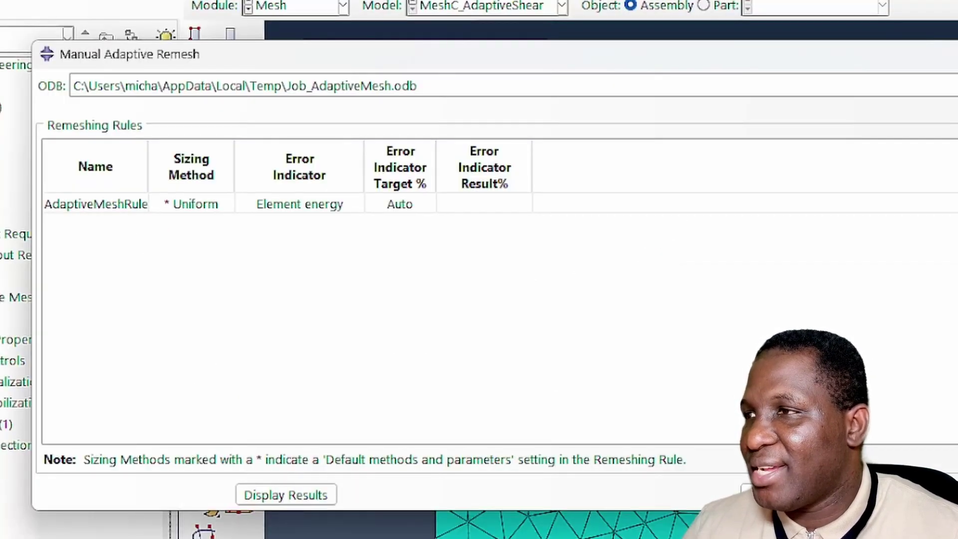
click(292, 499)
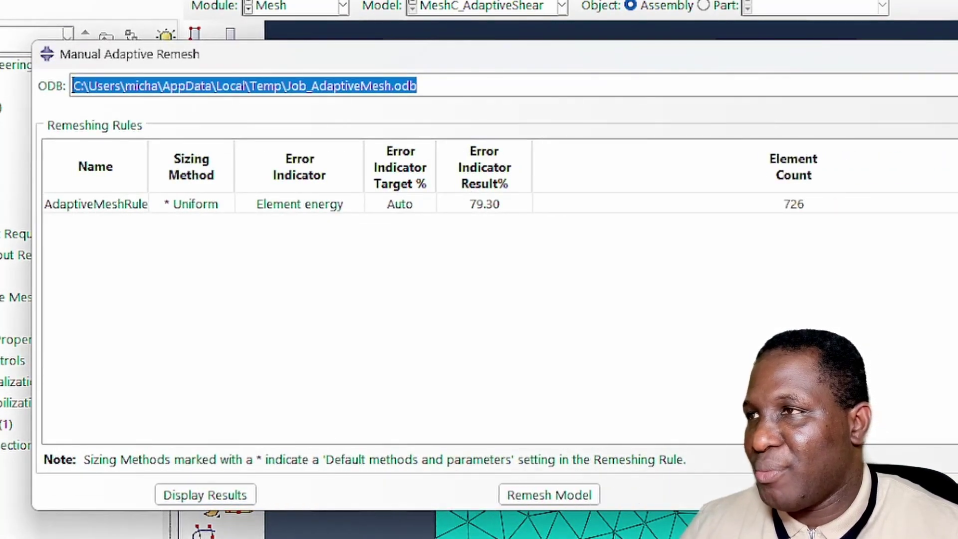
click(495, 207)
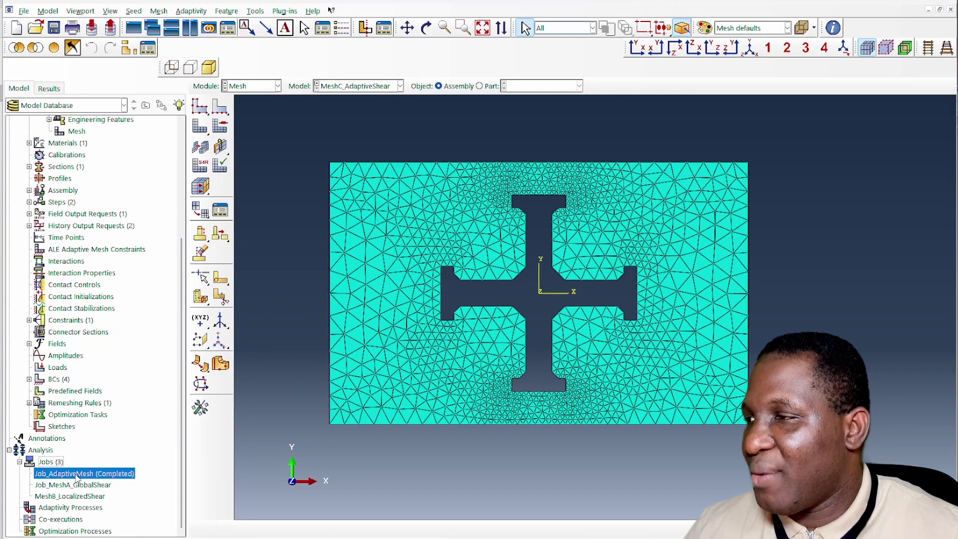
Step: Rename Job_AdaptiveMesh to Job_AdaptiveMesh2 and submit it for the remeshed plate
right_click(74, 473)
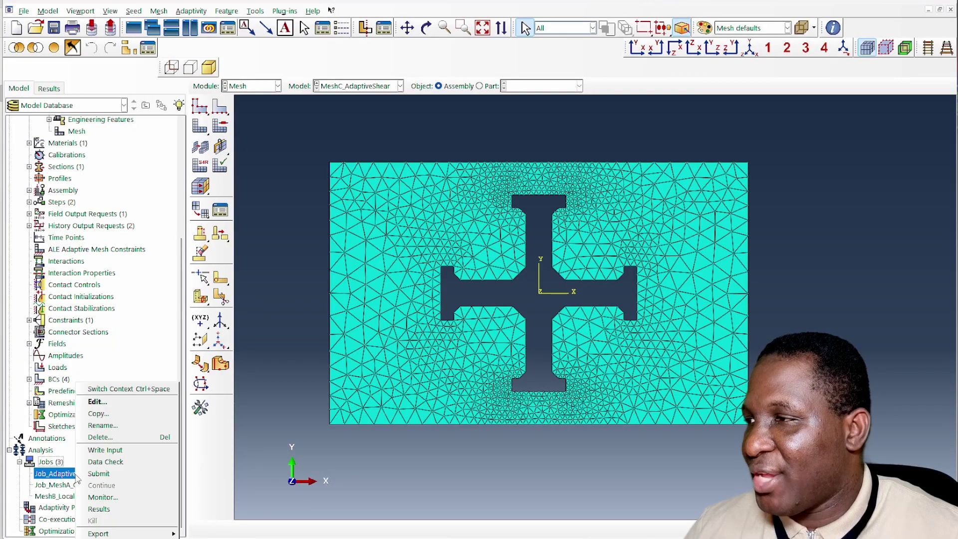
click(97, 426)
click(852, 127)
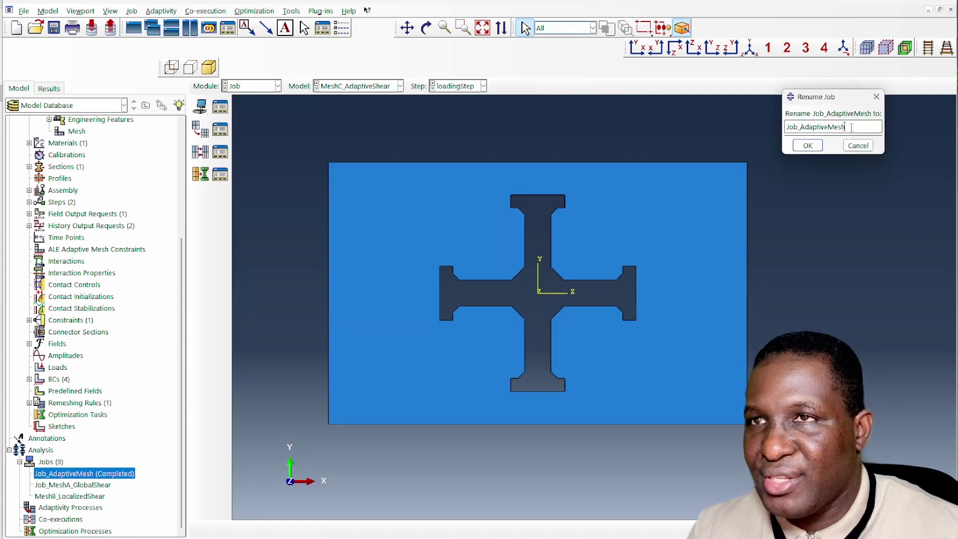
text(2)
key(Return)
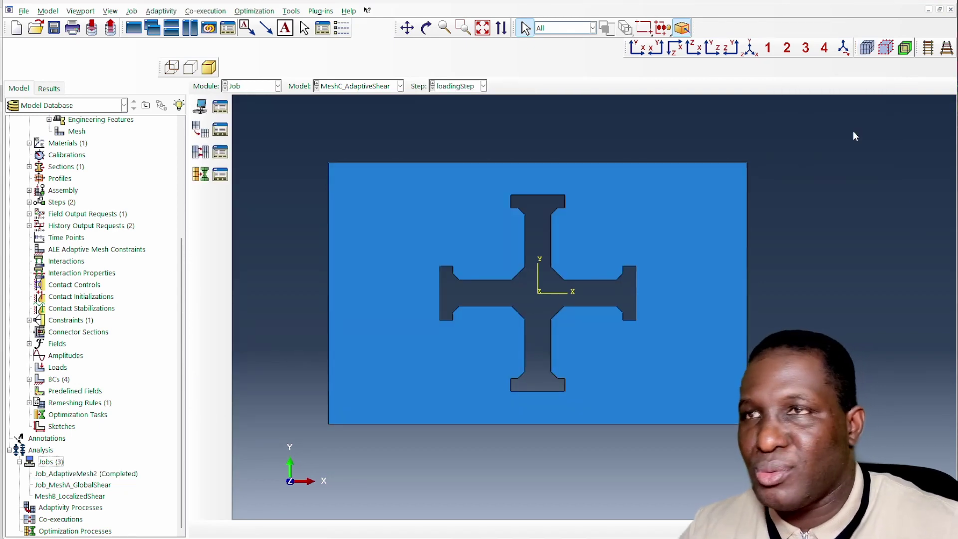
right_click(77, 478)
click(131, 475)
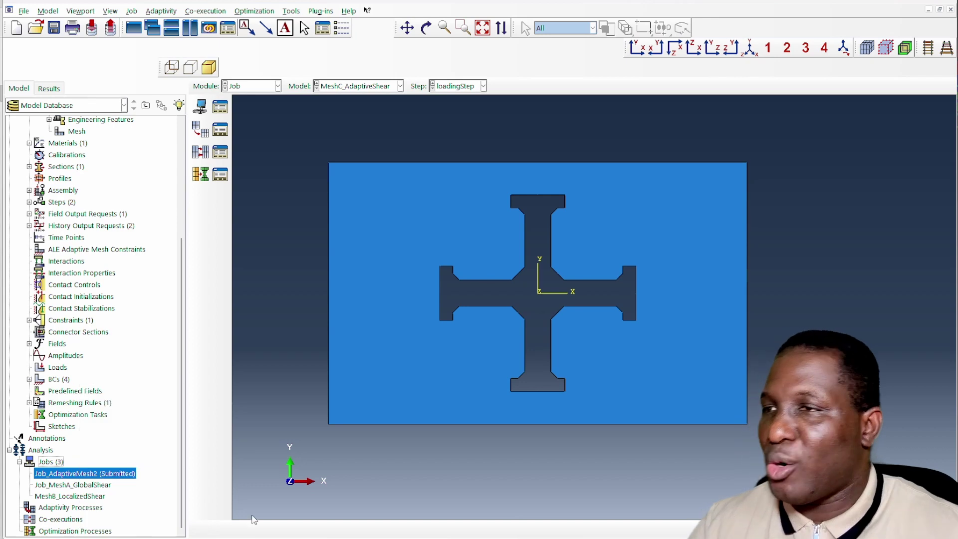